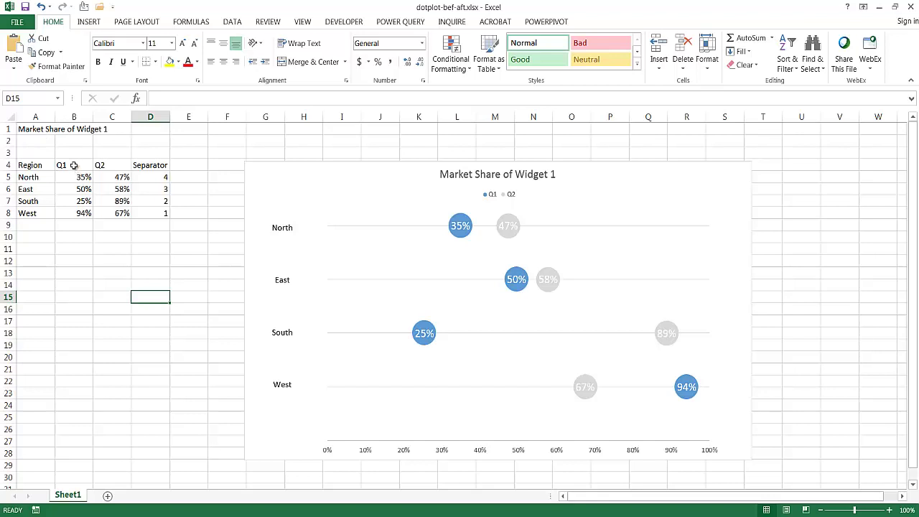
left_click(75, 165)
left_click(112, 166)
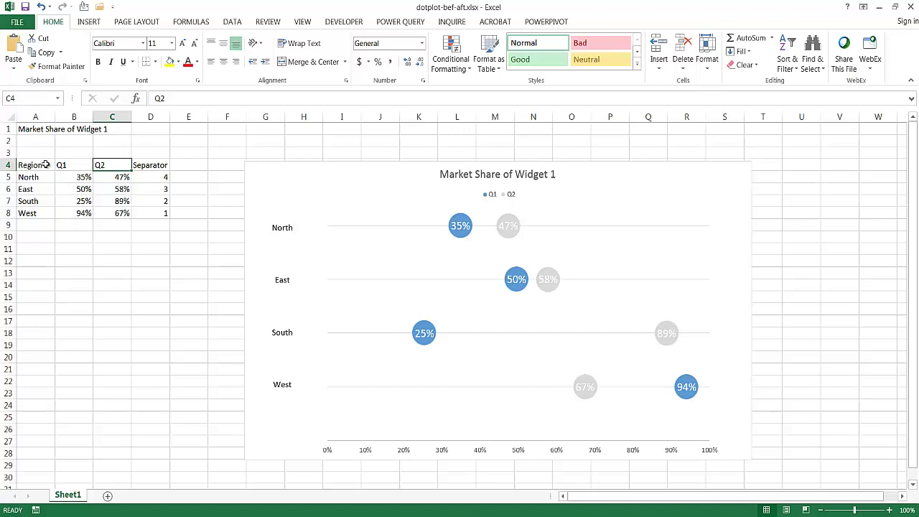
- Copy the market share table in A1:D8 of Sheet1 into a new worksheet, starting at cell A1
left_click_drag(32, 166, 36, 131)
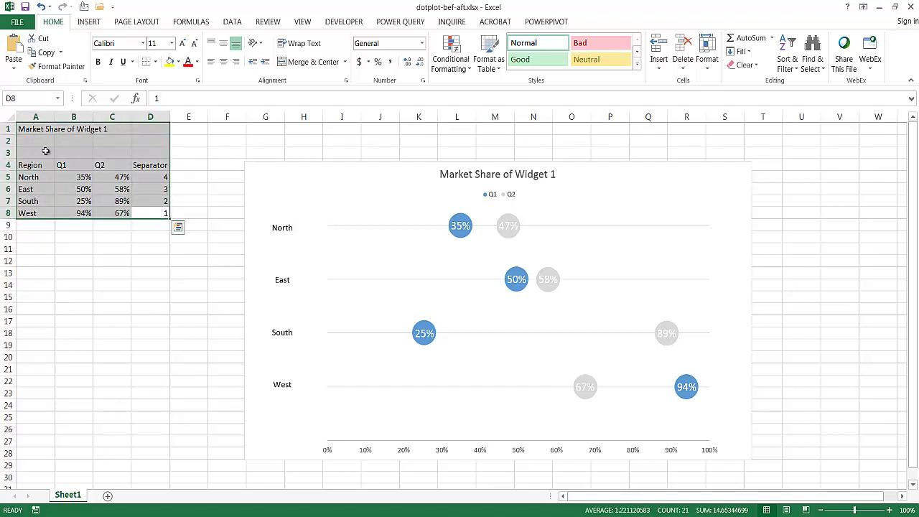
key("ctrl+c")
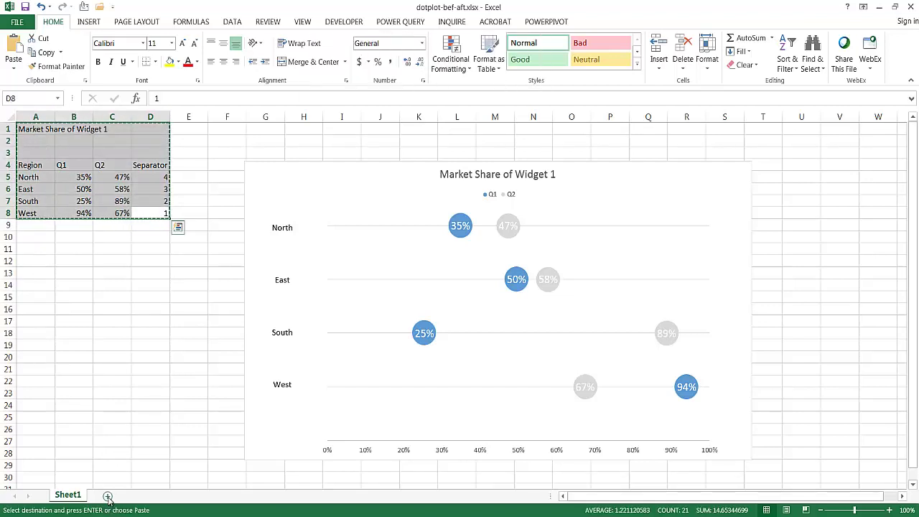
left_click(108, 497)
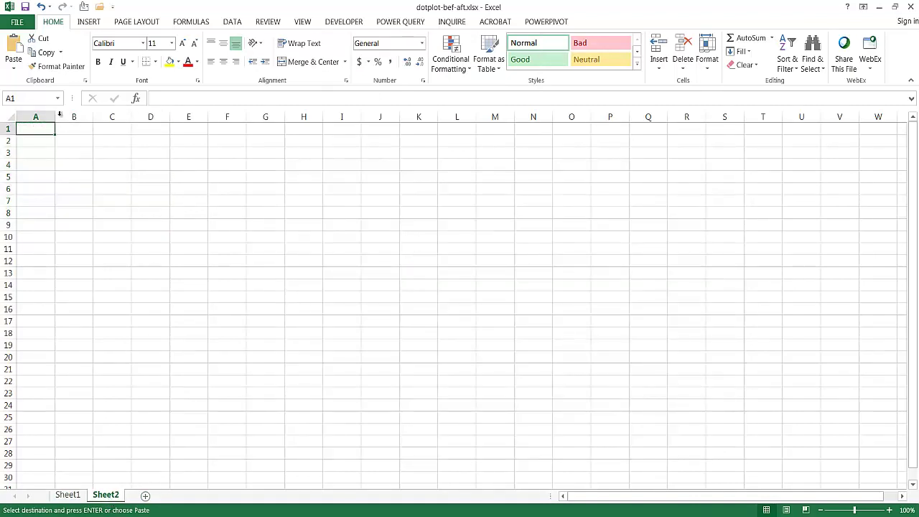
left_click(13, 45)
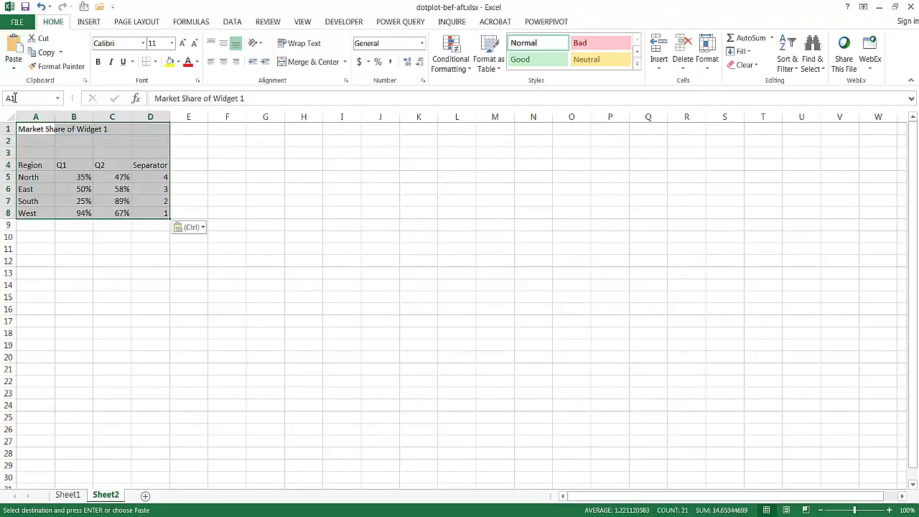
key("ctrl+v")
left_click(281, 292)
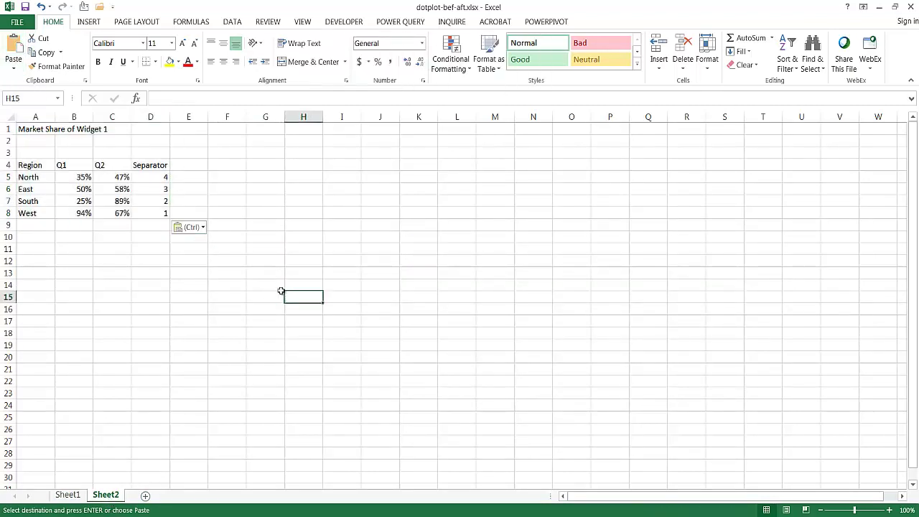
key("ctrl+z")
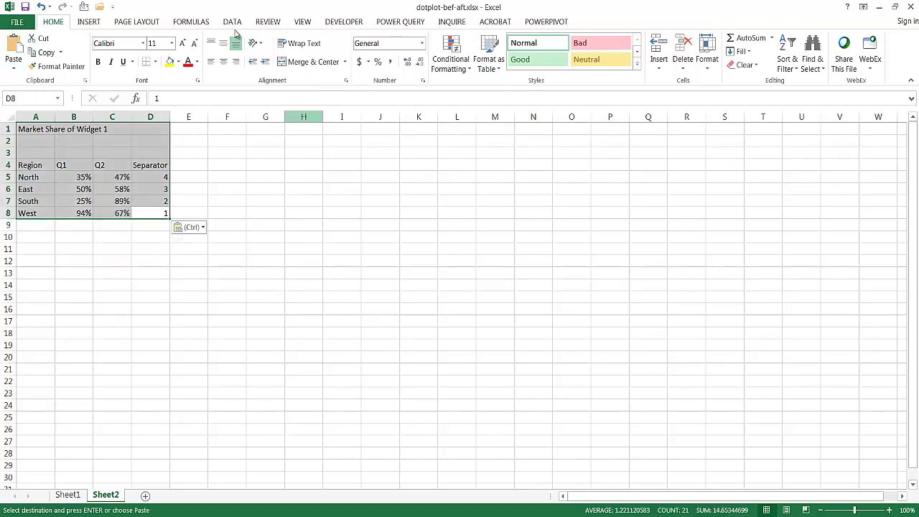
left_click(351, 269)
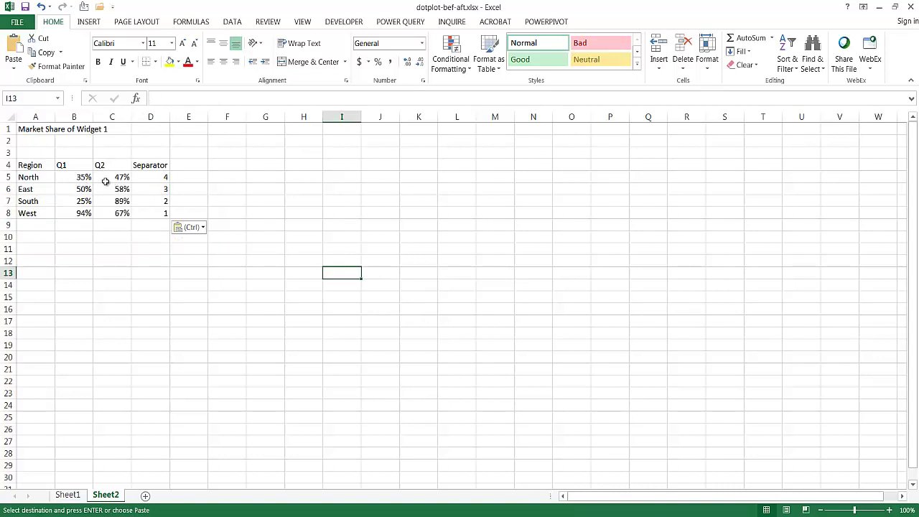
left_click(77, 191)
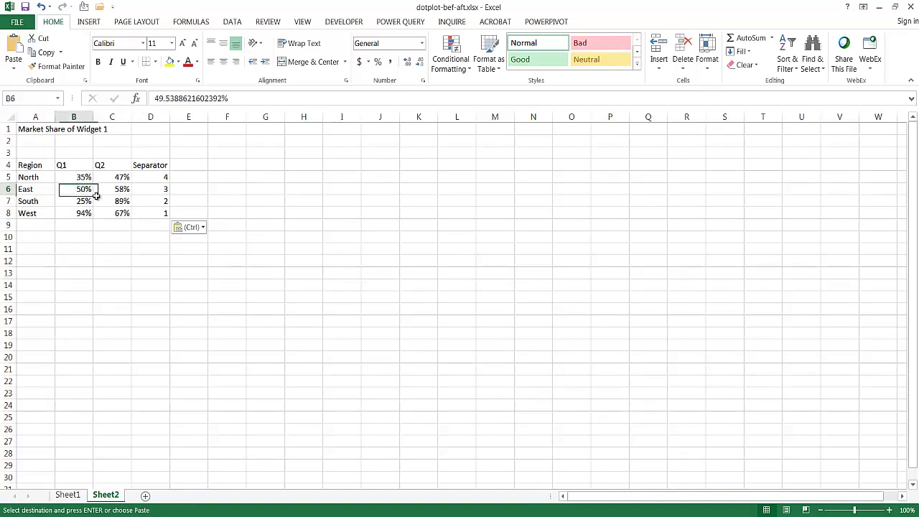
- Insert an empty markers-only scatter chart from a blank cell and place and enlarge it beside the table, covering about G4 to T27
left_click(105, 23)
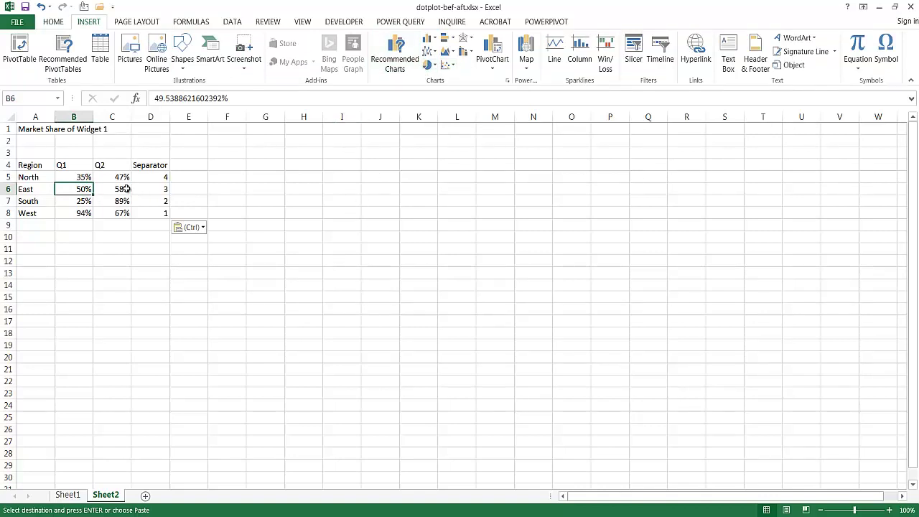
left_click(348, 269)
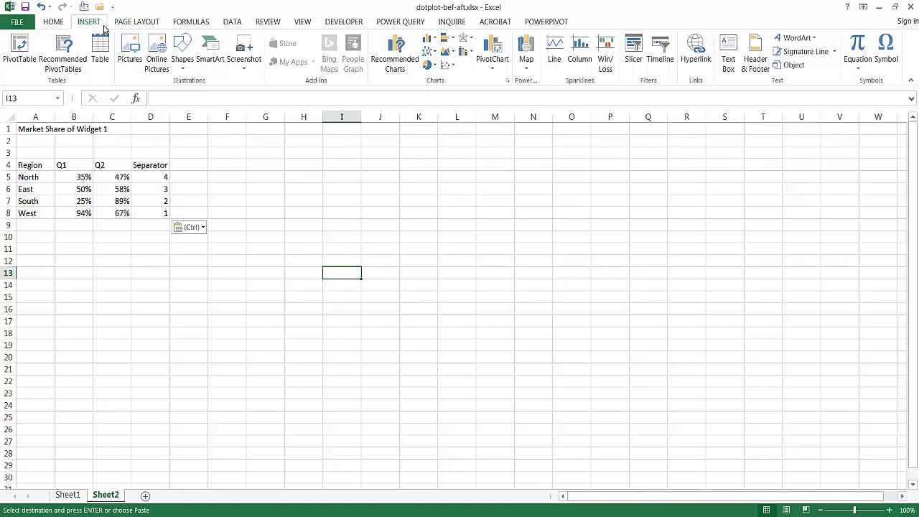
left_click(449, 66)
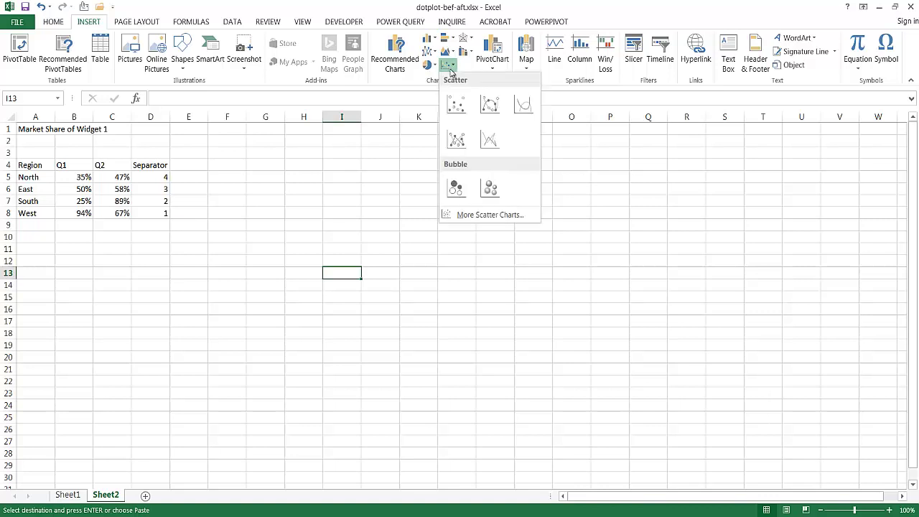
left_click(457, 106)
left_click_drag(429, 222, 353, 158)
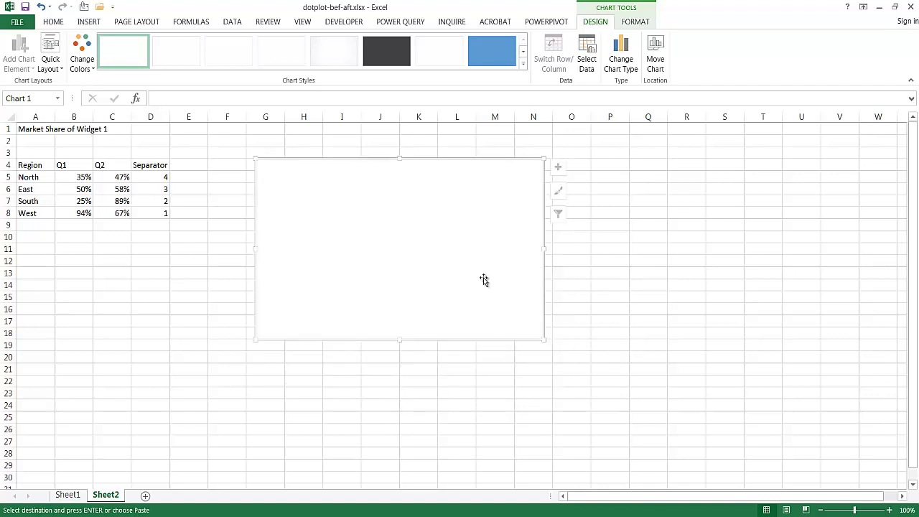
left_click_drag(544, 341, 776, 451)
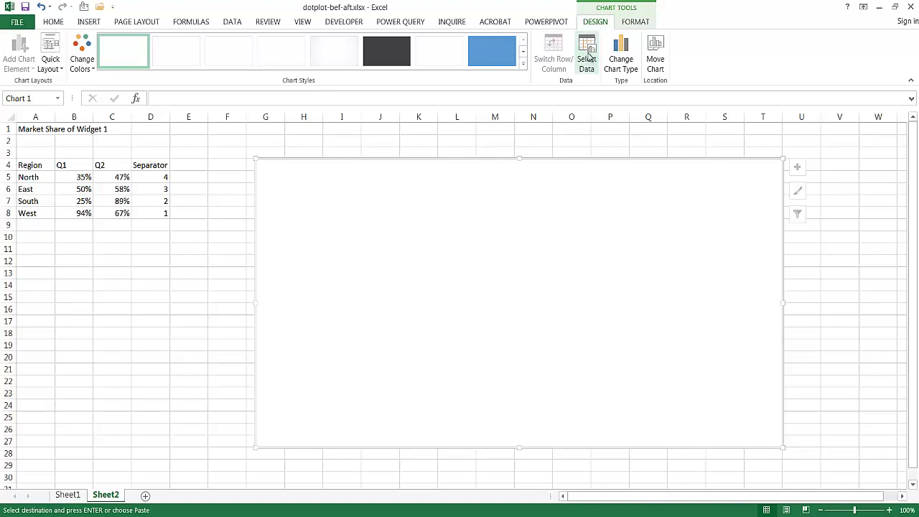
- Add a chart series named from B4 (Q1), with X values B5:B8 and the Separator values D5:D8 as Y values
left_click(587, 57)
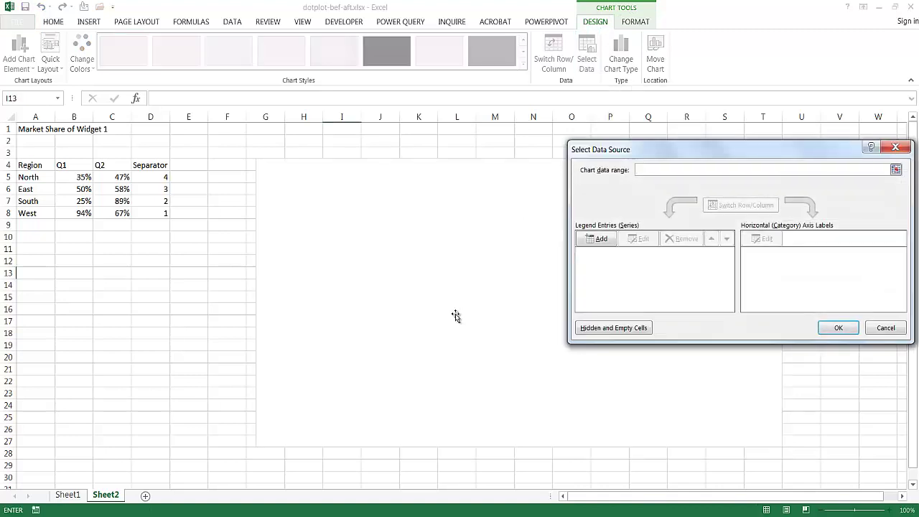
left_click(606, 241)
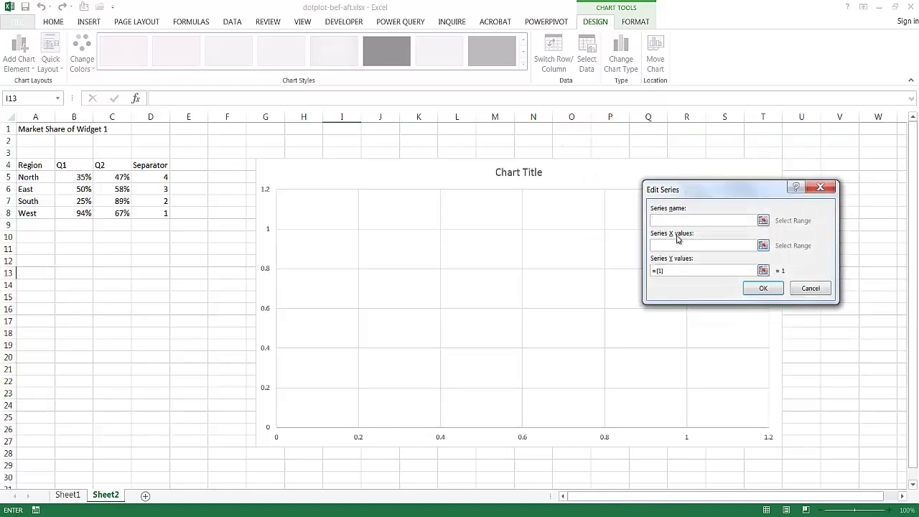
left_click(72, 166)
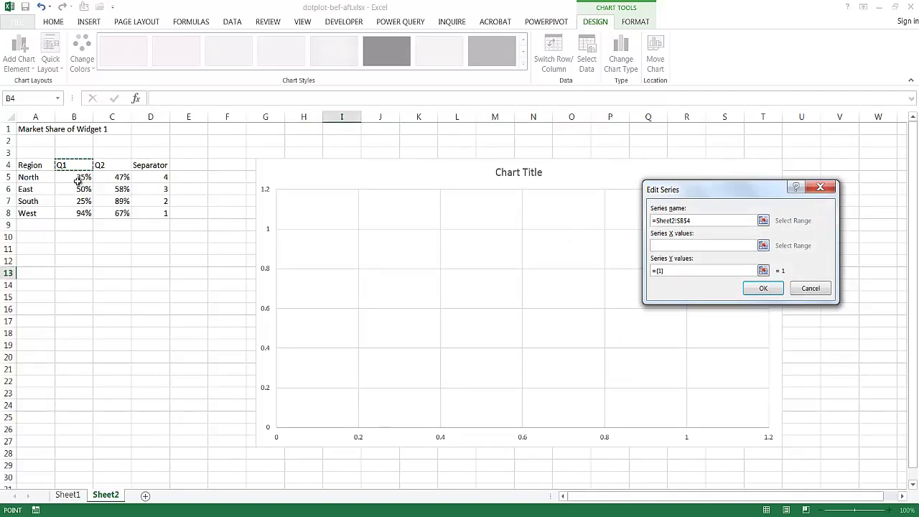
left_click(662, 247)
left_click_drag(75, 178, 83, 217)
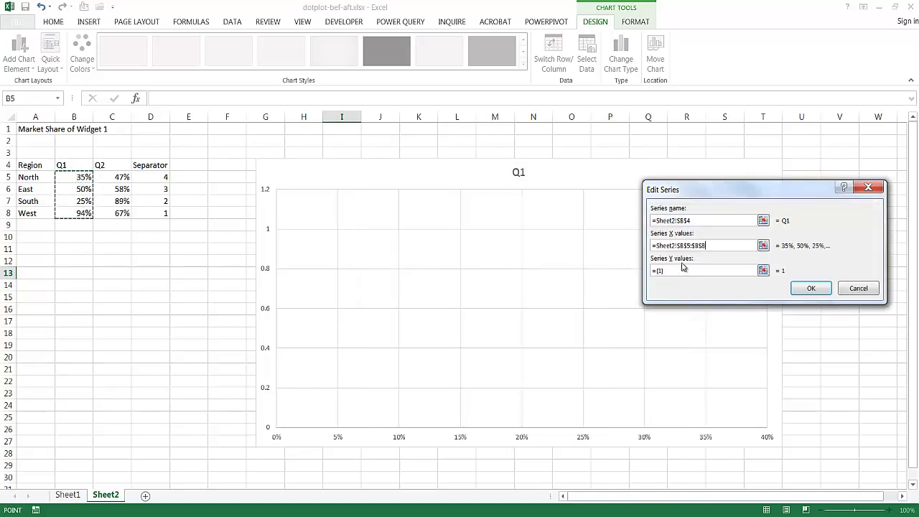
left_click_drag(685, 275, 648, 273)
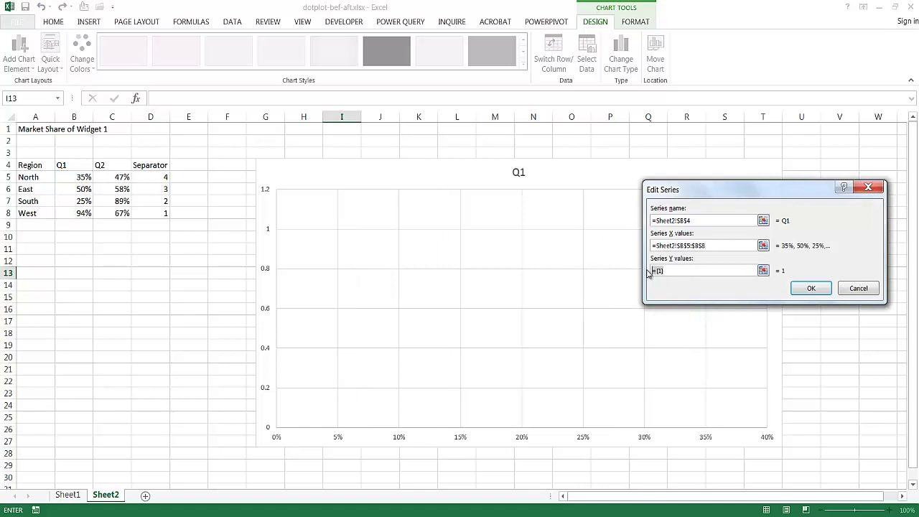
key("BackSpace")
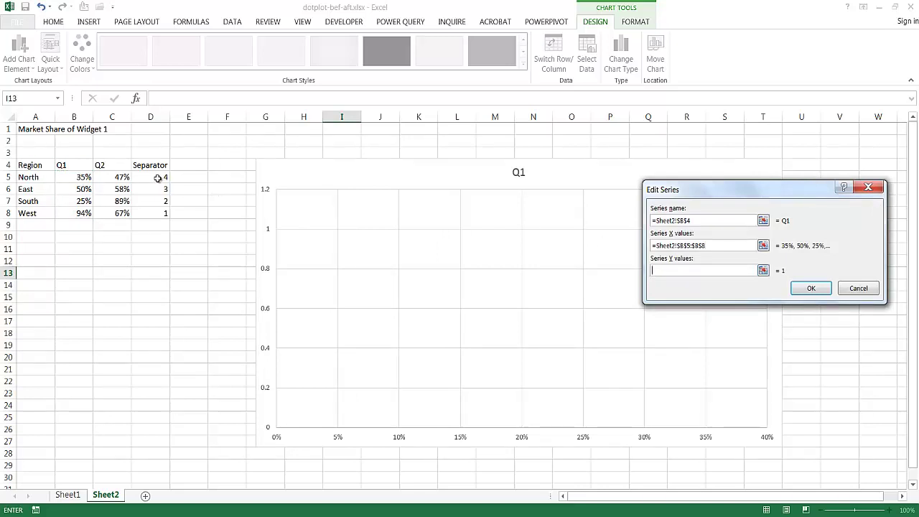
left_click_drag(152, 176, 156, 213)
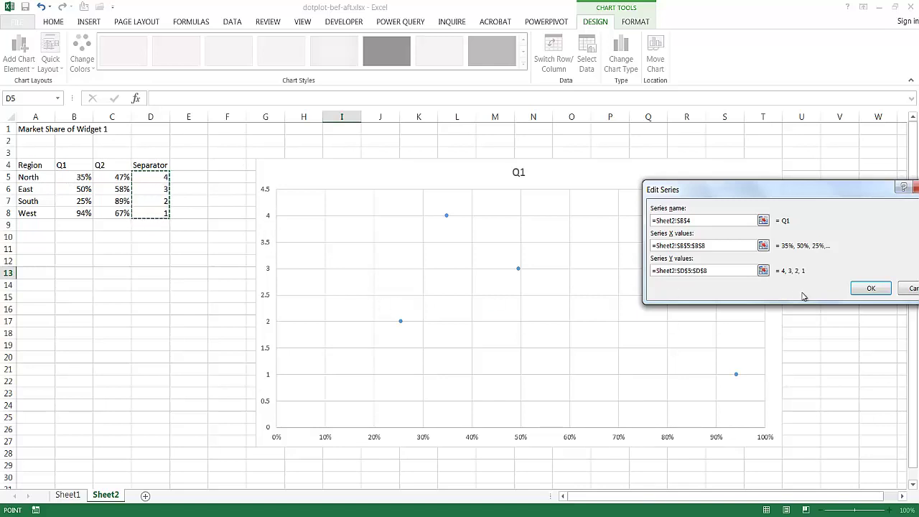
left_click(867, 289)
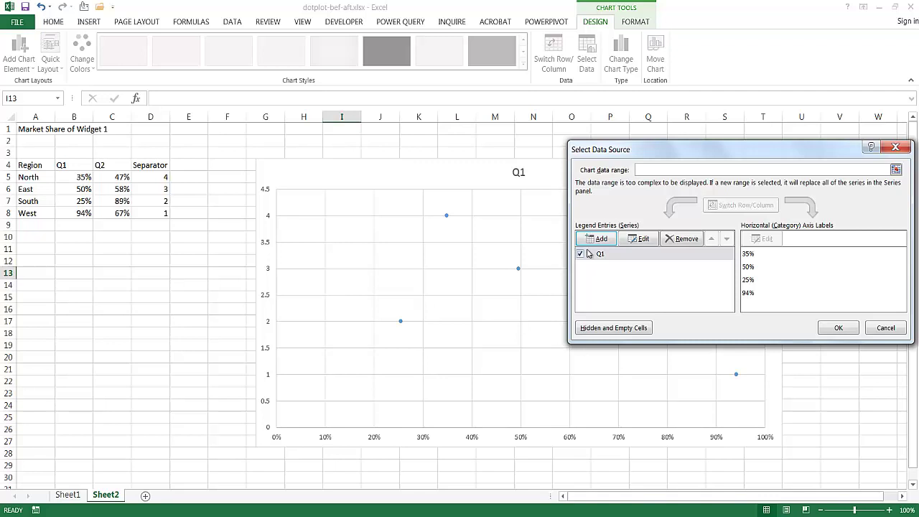
- Add a second chart series named from C4 (Q2), with X values C5:C8 and Y values D5:D8, and accept the data source
left_click(597, 242)
left_click(115, 165)
left_click(733, 245)
left_click_drag(118, 178, 123, 216)
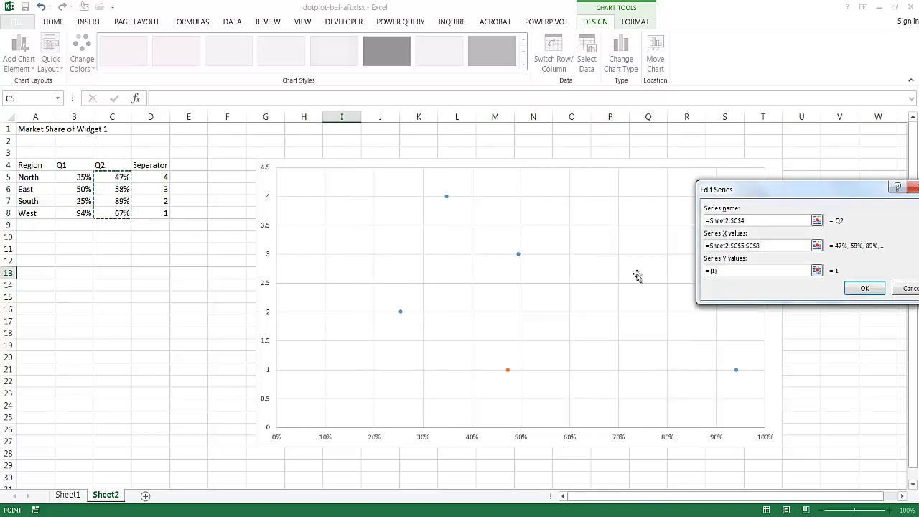
left_click(723, 272)
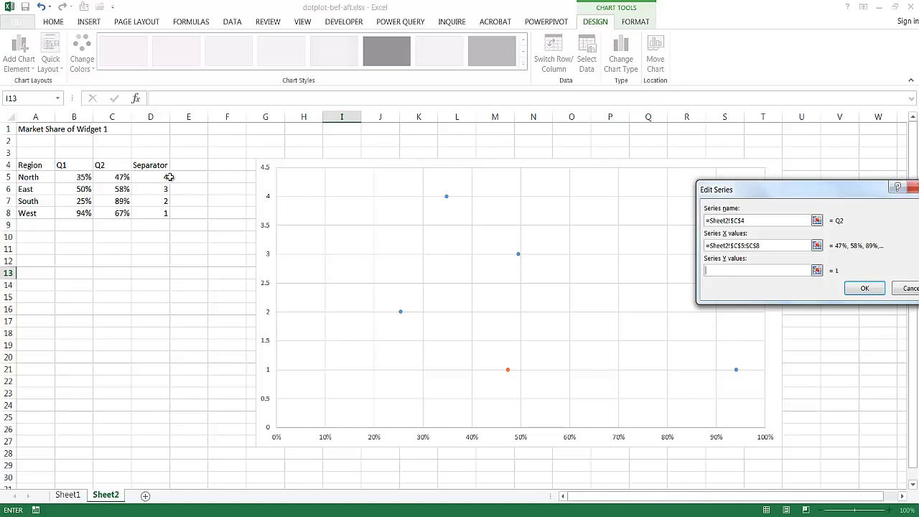
left_click_drag(157, 179, 156, 218)
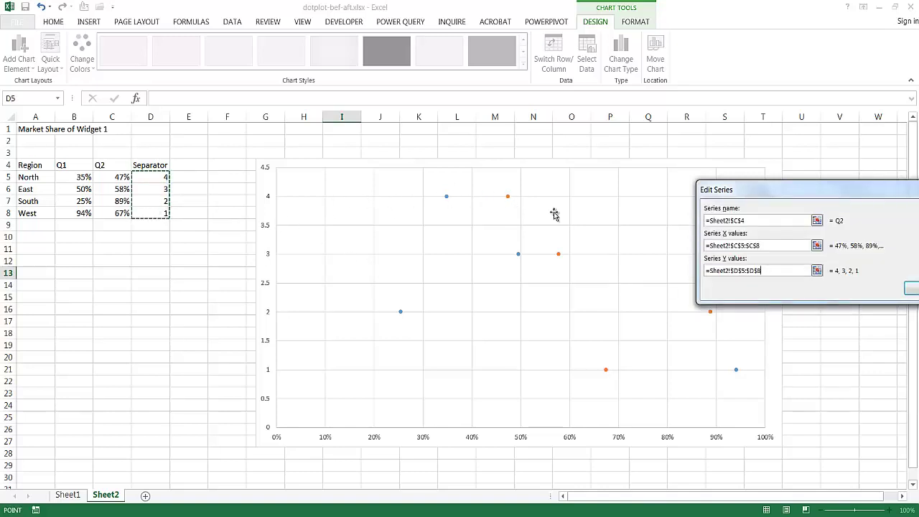
left_click_drag(810, 191, 637, 170)
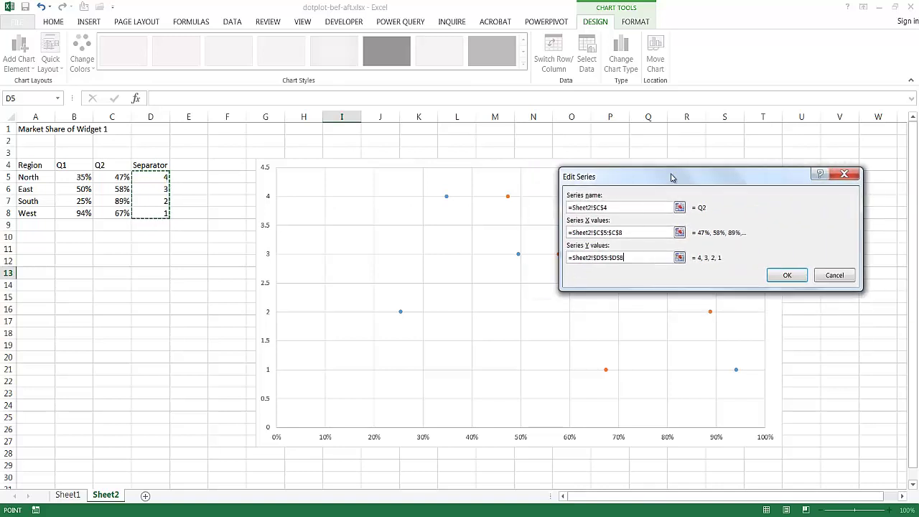
left_click(788, 281)
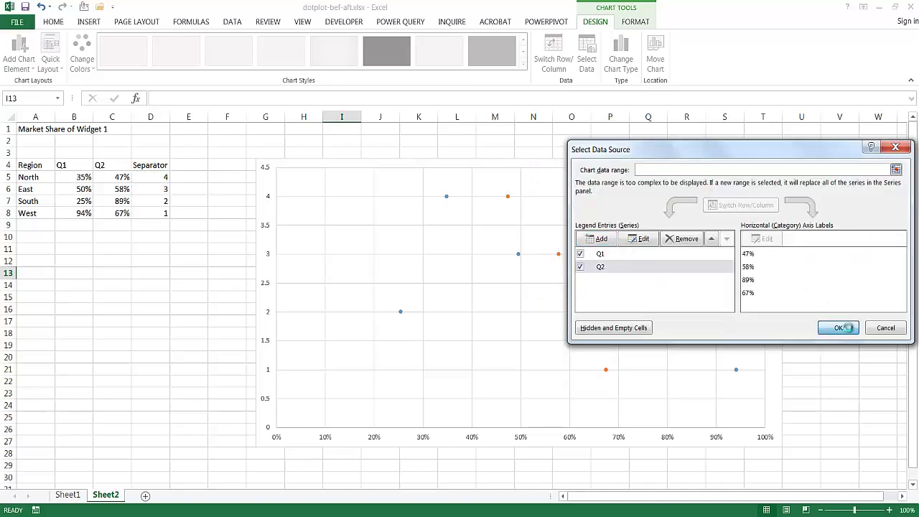
left_click(846, 329)
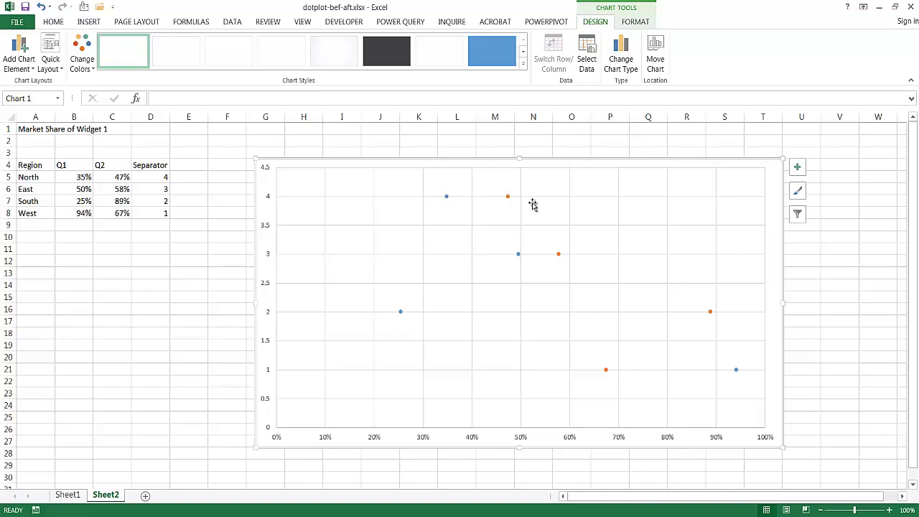
- Open the marker formatting of the Q1 series and switch it to the built-in marker option, keeping the circle type
left_click(447, 198)
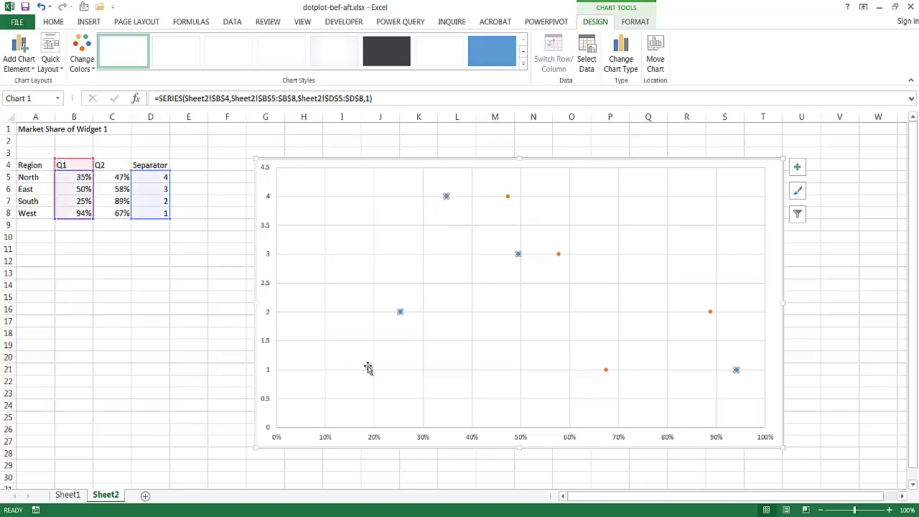
right_click(445, 196)
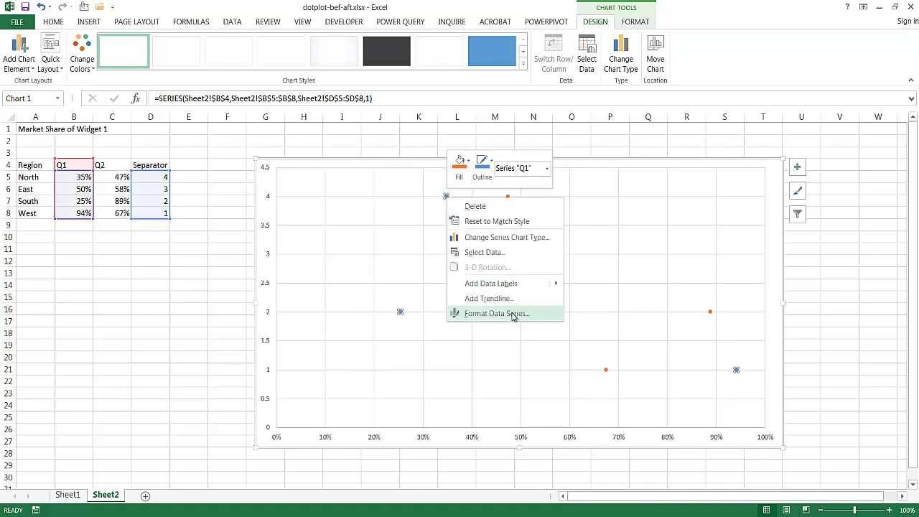
left_click(514, 316)
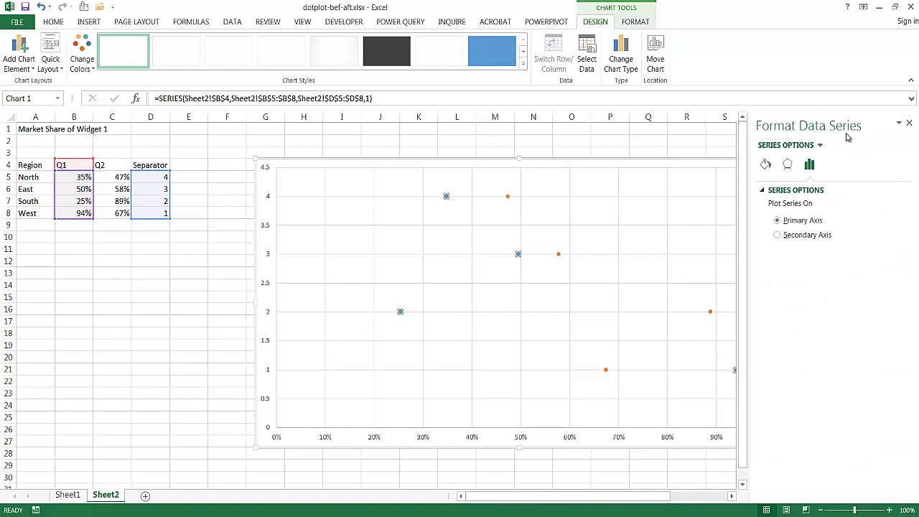
left_click(766, 165)
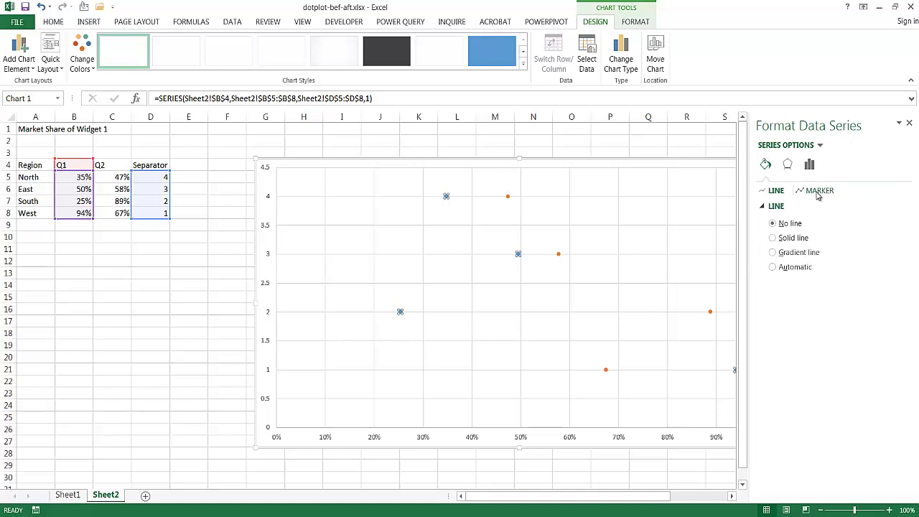
left_click(817, 191)
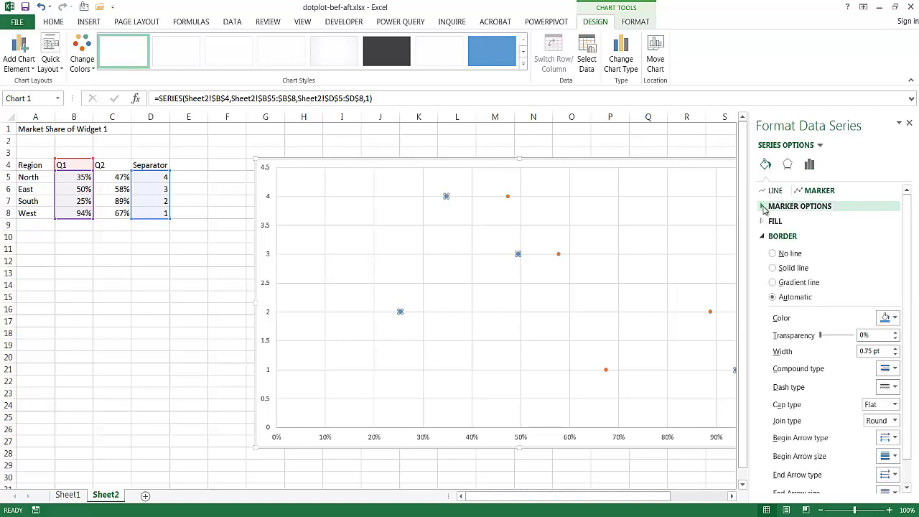
left_click(764, 207)
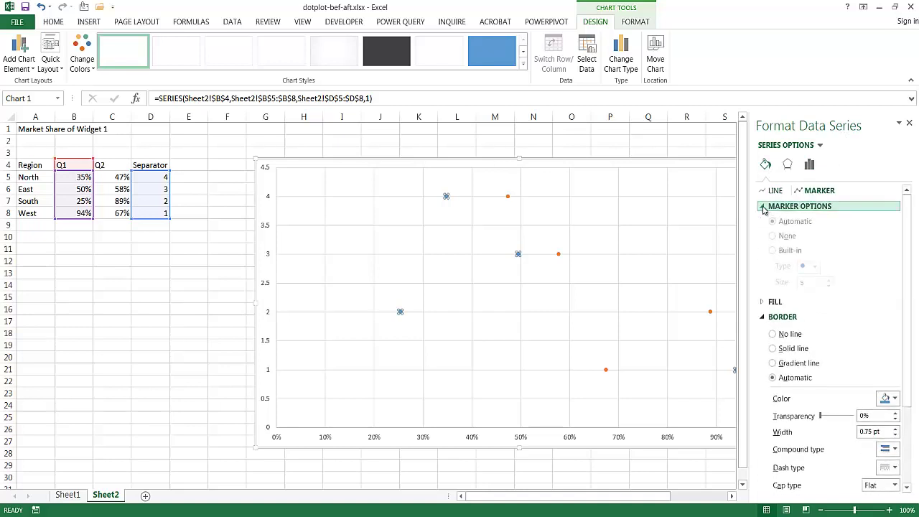
left_click(774, 253)
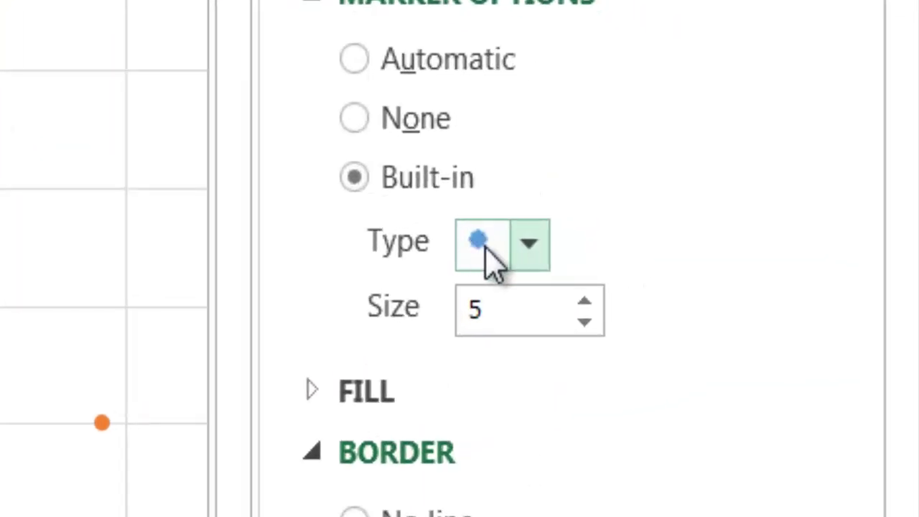
left_click(529, 245)
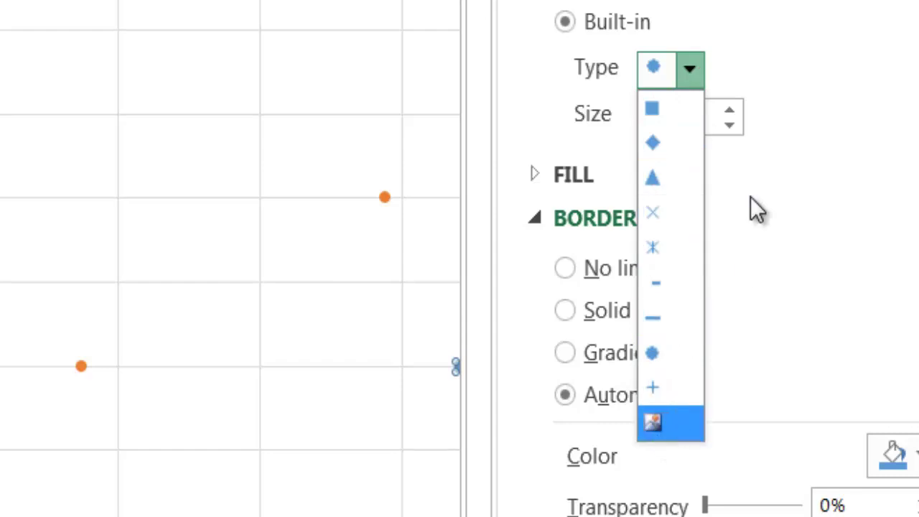
left_click(719, 26)
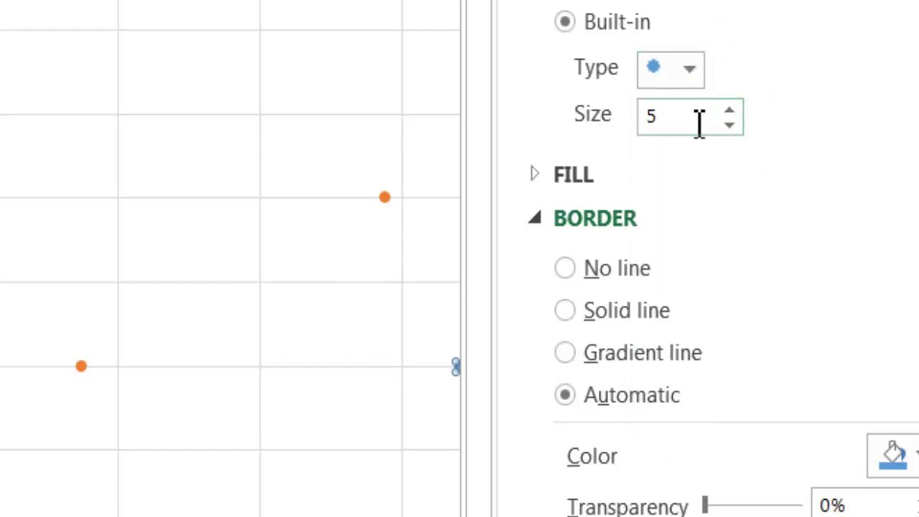
- Set the marker size of the Q1 series to 30
left_click(728, 113)
left_click(729, 113)
left_click(729, 113)
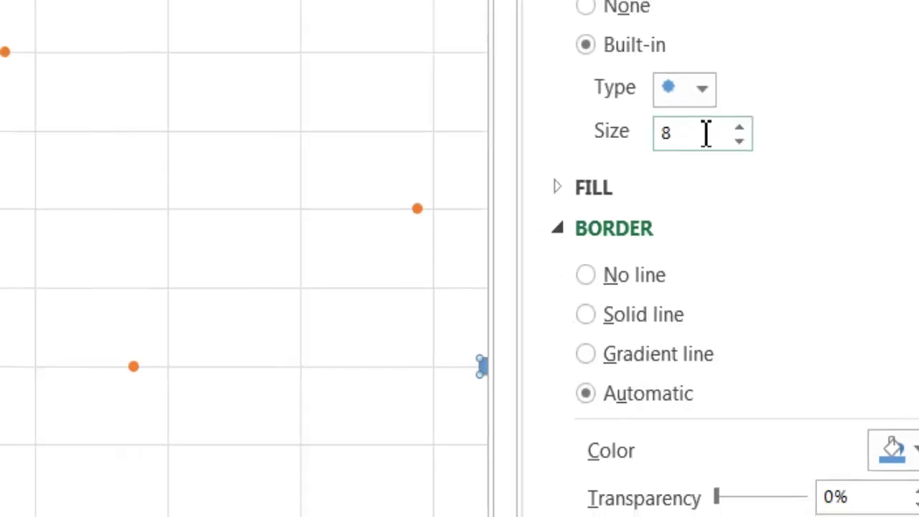
double_click(698, 119)
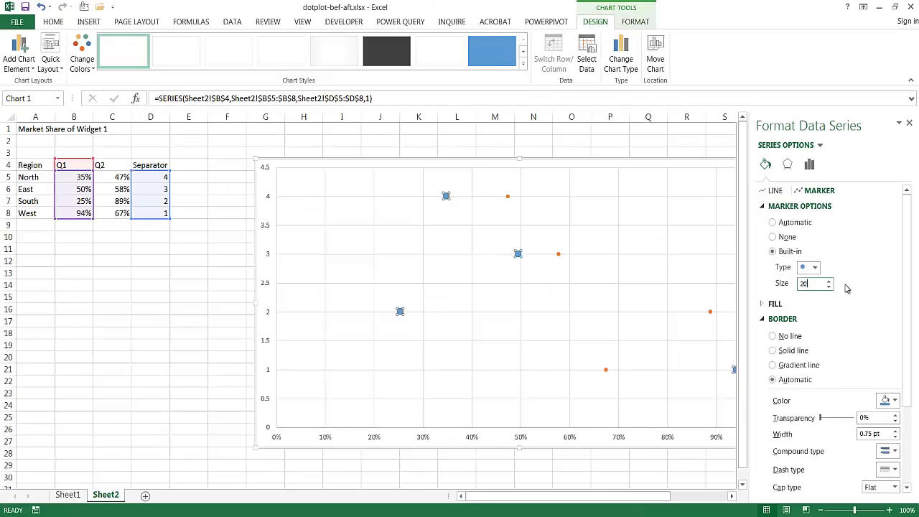
key("Tab")
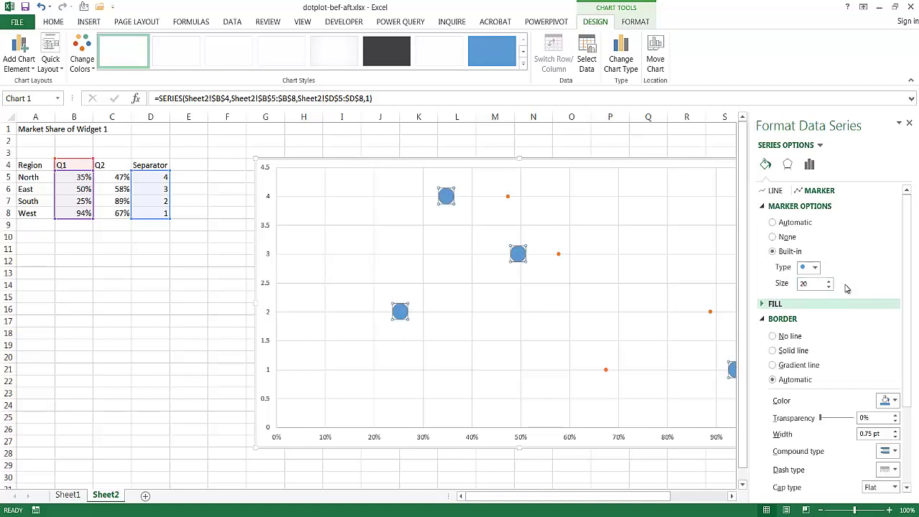
left_click_drag(817, 284, 788, 286)
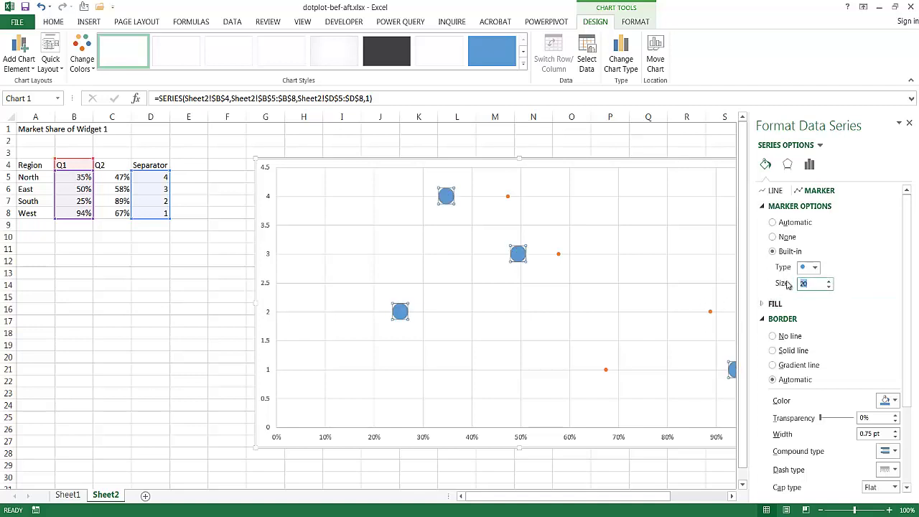
key("Tab")
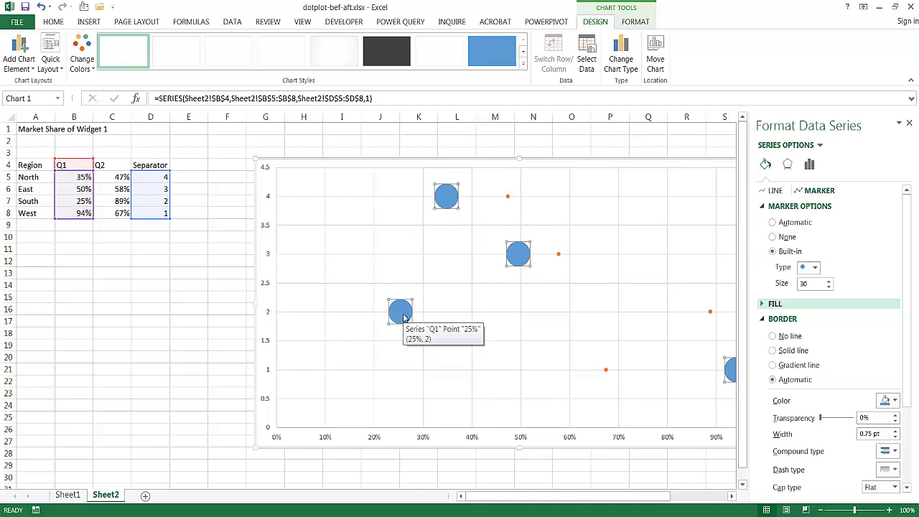
- Give the Q2 series built-in circle markers with size 30
left_click(508, 196)
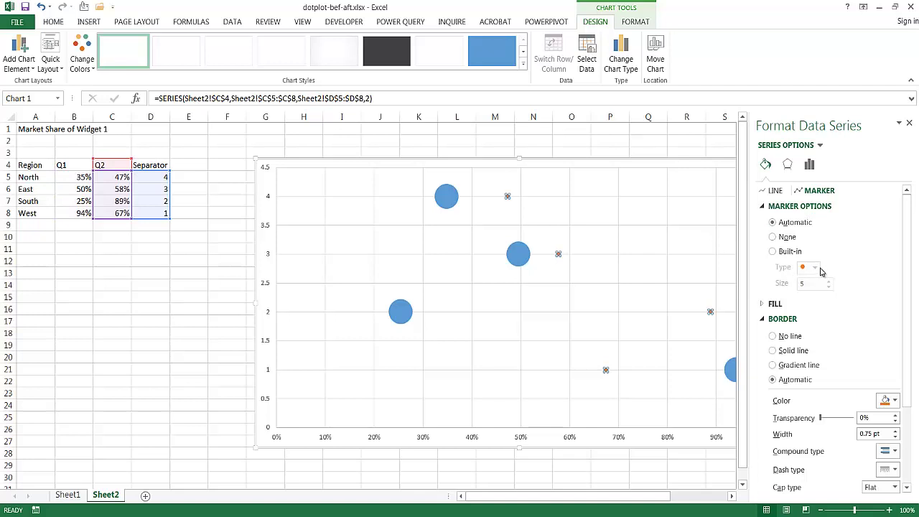
left_click(773, 252)
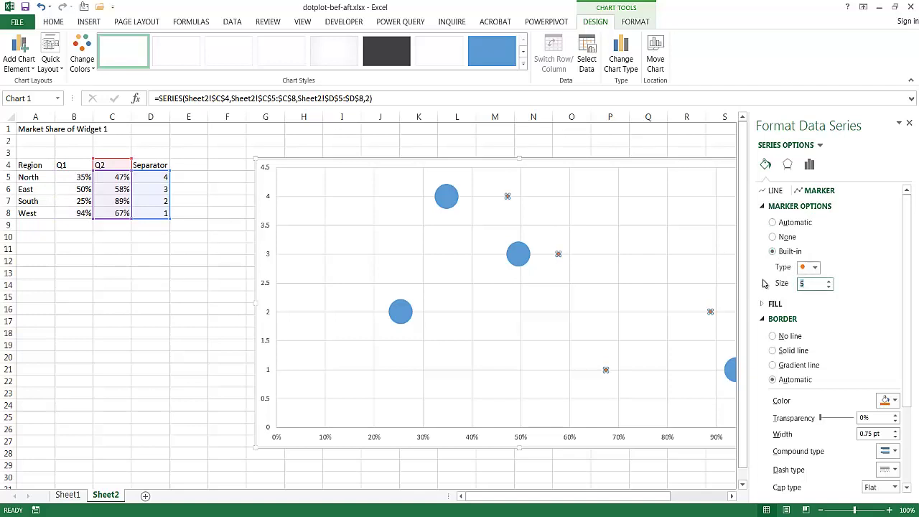
key("Tab")
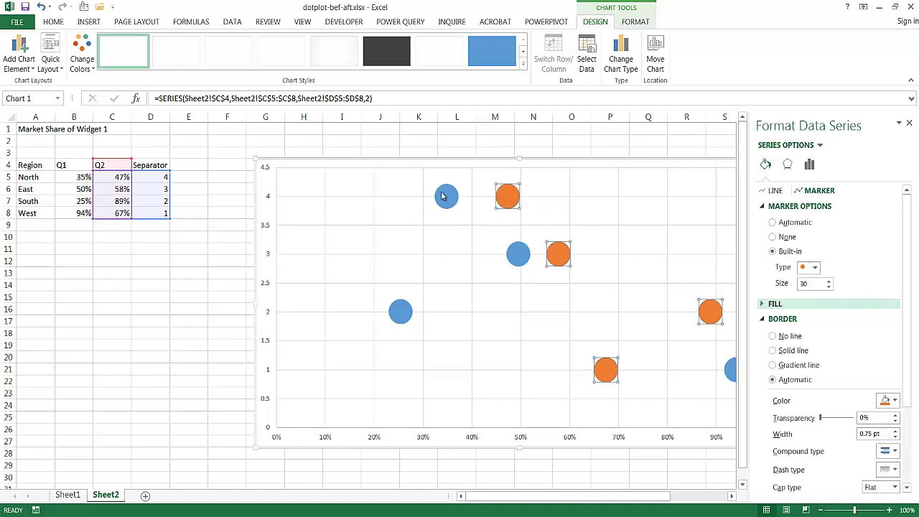
- Add data labels to the Q2 series and make them show the X value instead of the Y value
right_click(505, 200)
mouse_move(580, 283)
left_click(665, 284)
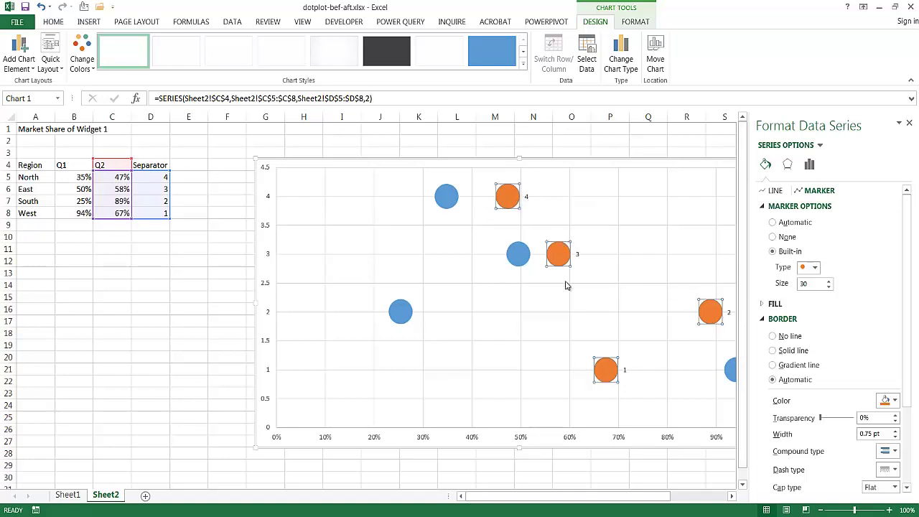
left_click(527, 197)
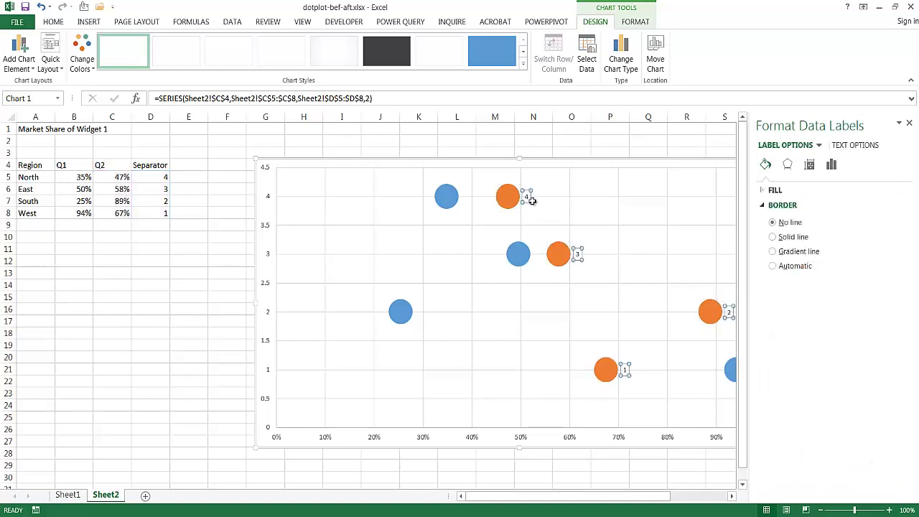
left_click(850, 146)
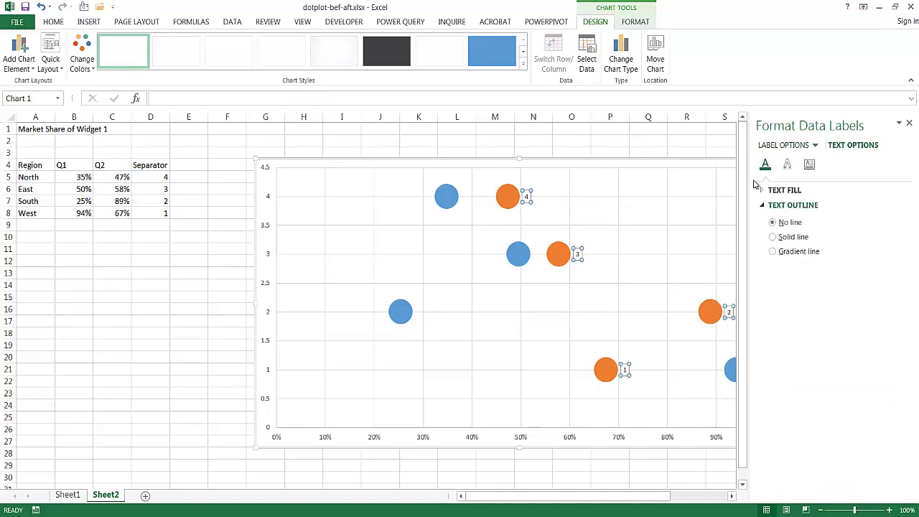
left_click(782, 146)
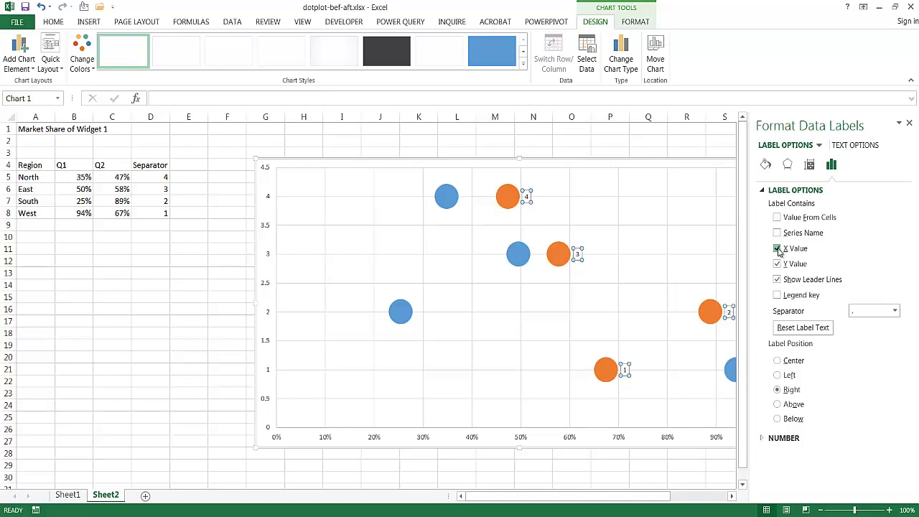
left_click(778, 264)
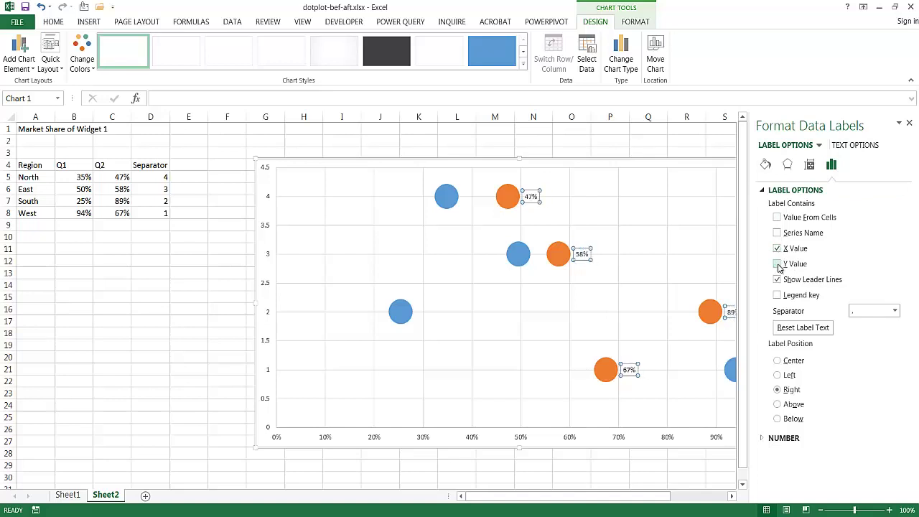
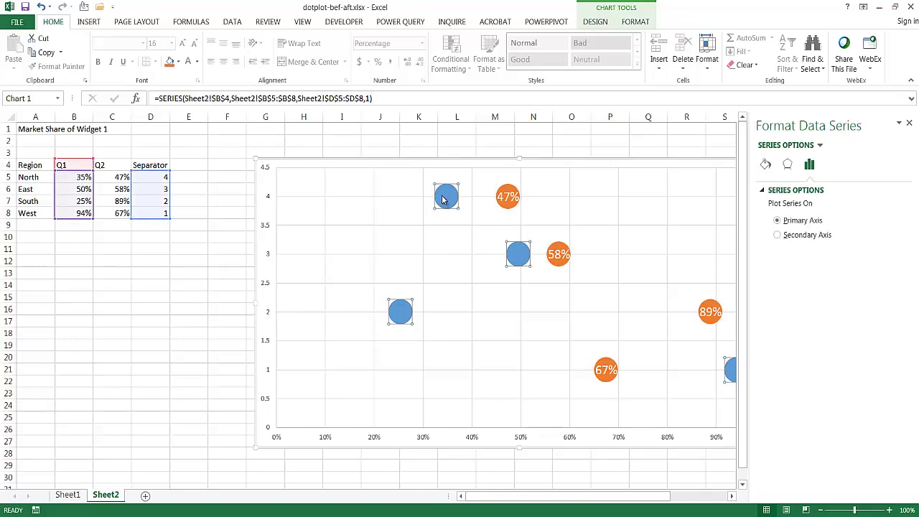
- Add data labels to the Q1 series showing only the X value, without leader lines, and center them on the markers
right_click(444, 200)
mouse_move(549, 282)
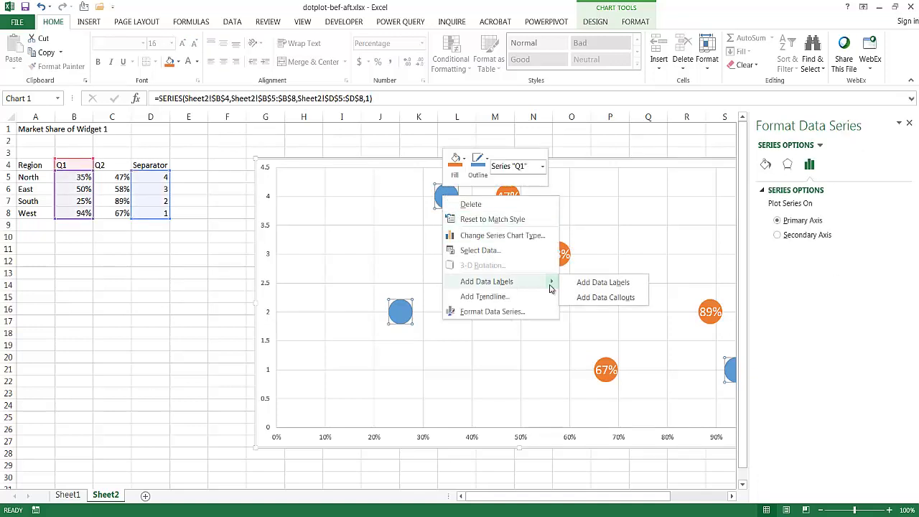
left_click(603, 283)
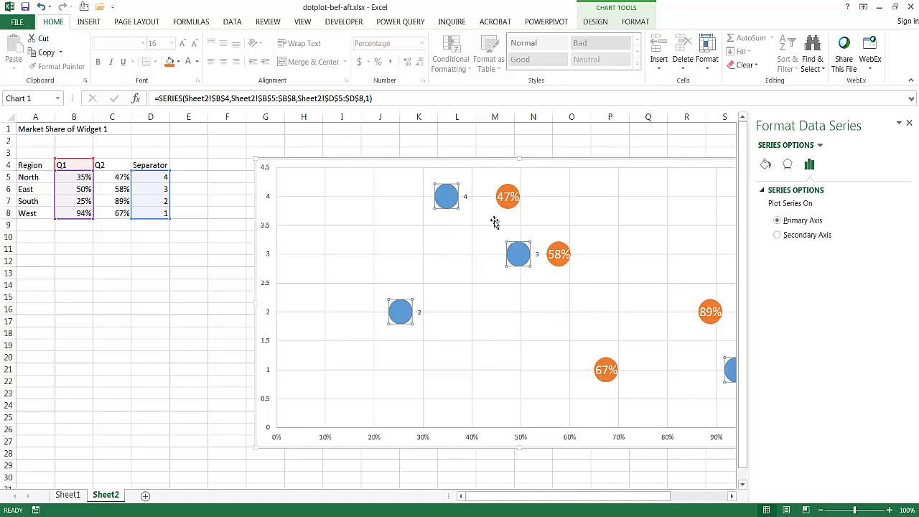
left_click(466, 198)
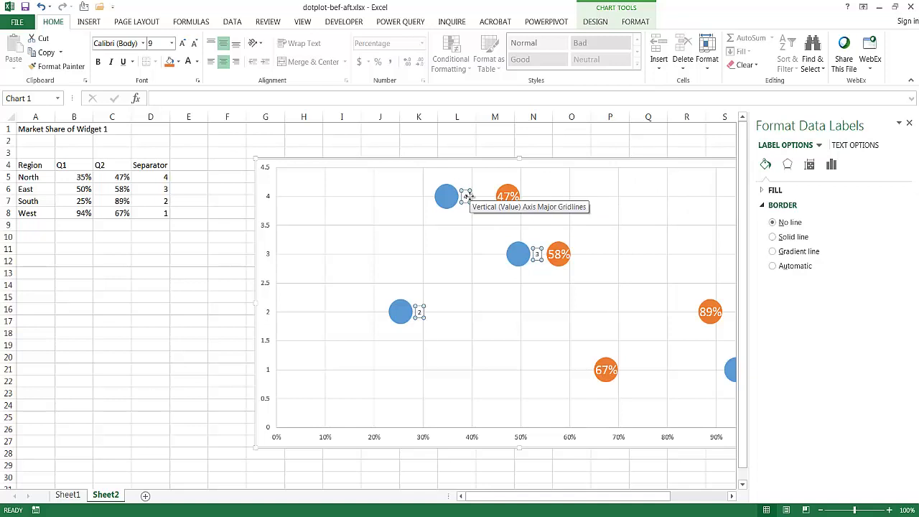
left_click(830, 166)
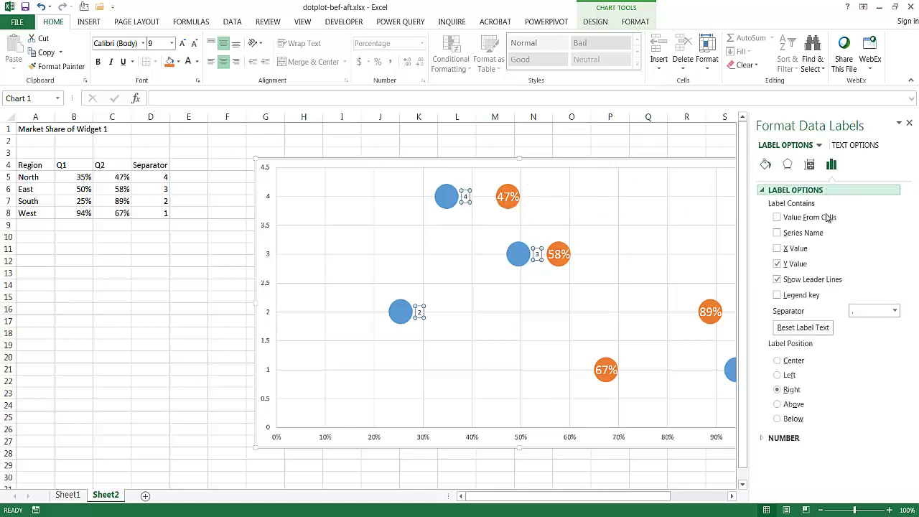
left_click(779, 248)
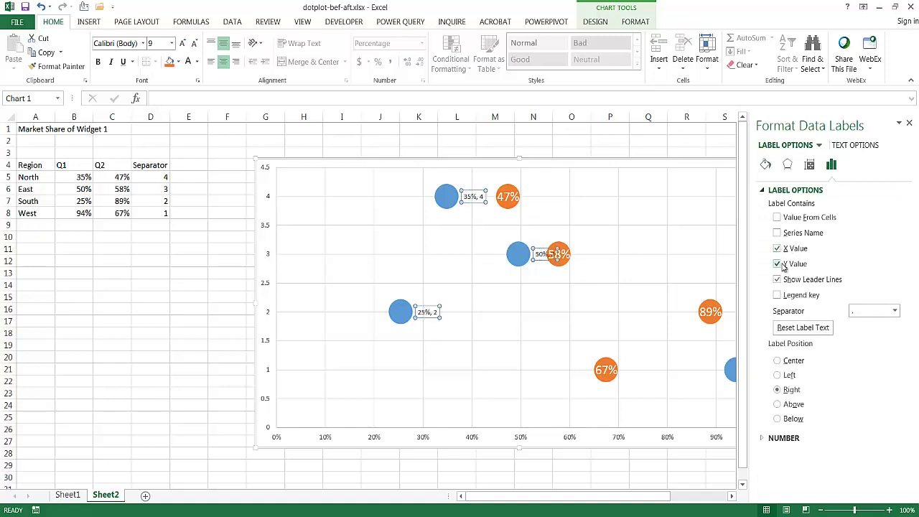
left_click(777, 264)
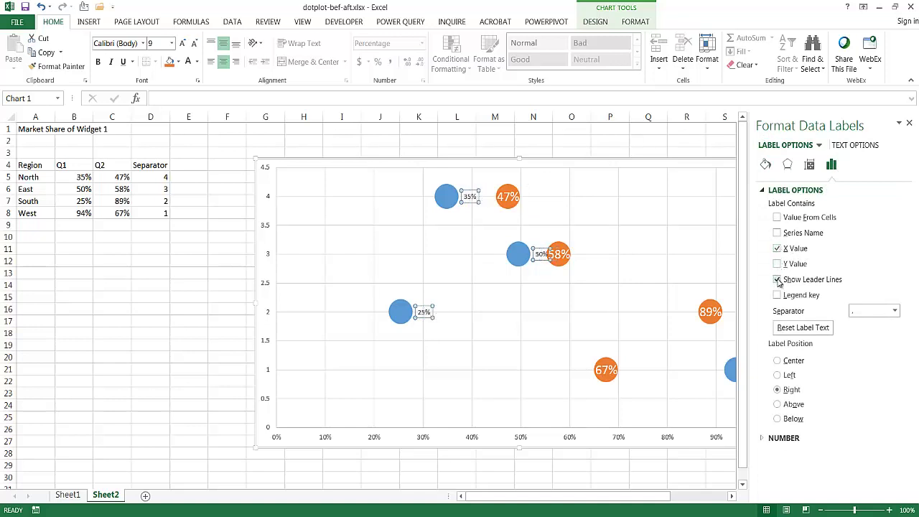
left_click(778, 361)
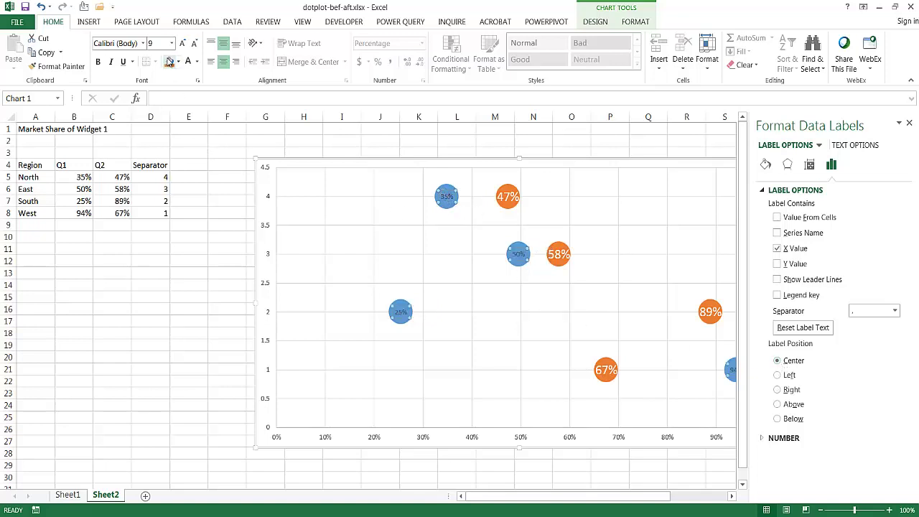
- Format the Q1 data labels with white text at font size 16
left_click(188, 63)
left_click(150, 43)
left_click(160, 44)
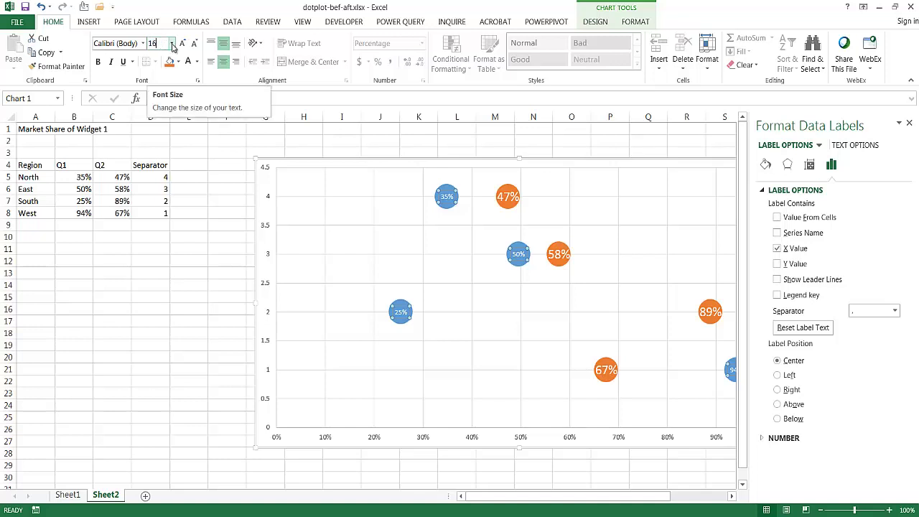
key("Return")
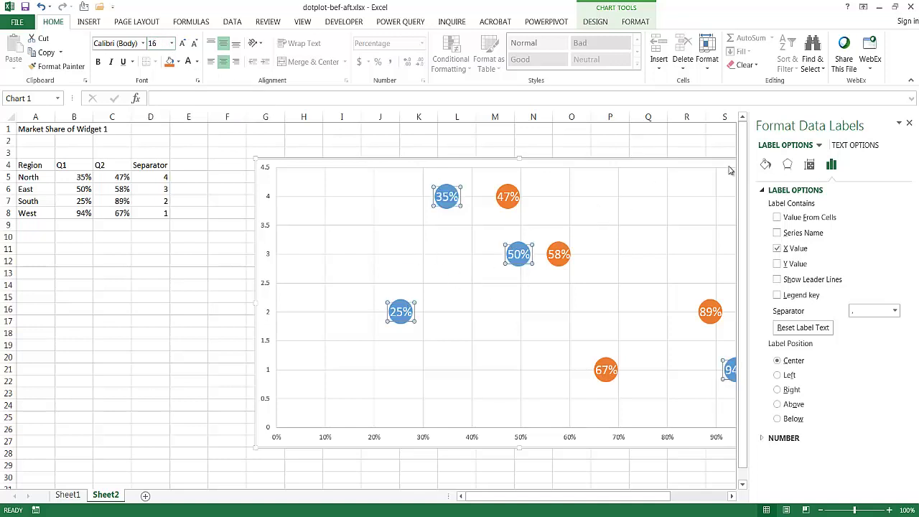
- Close the label formatting pane and delete the chart's vertical gridlines
left_click(909, 124)
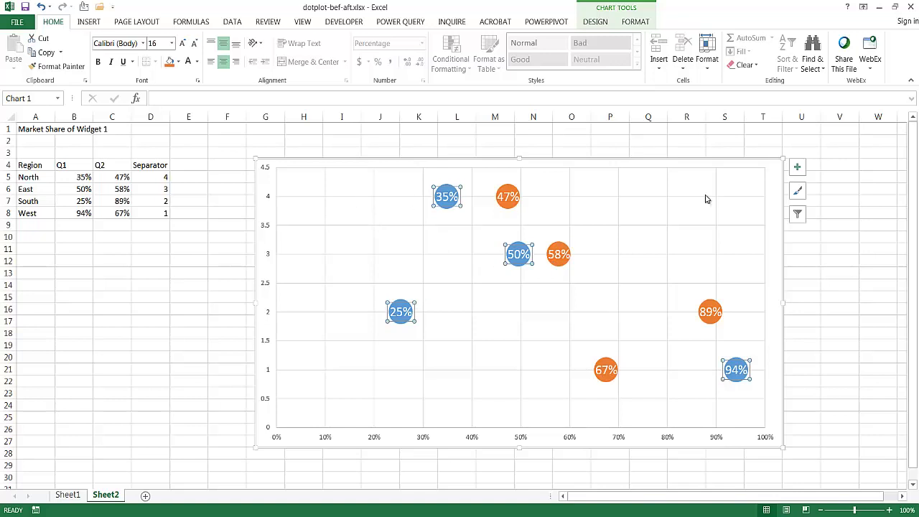
left_click(619, 293)
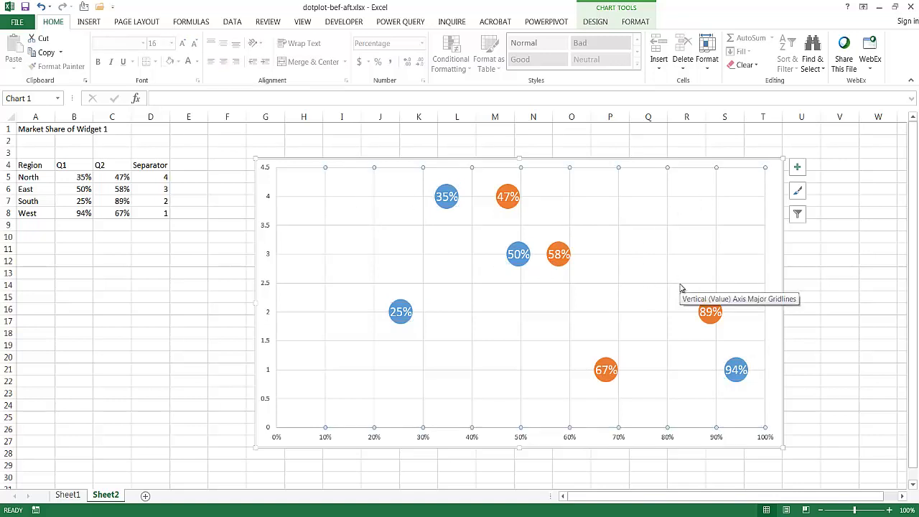
key("Delete")
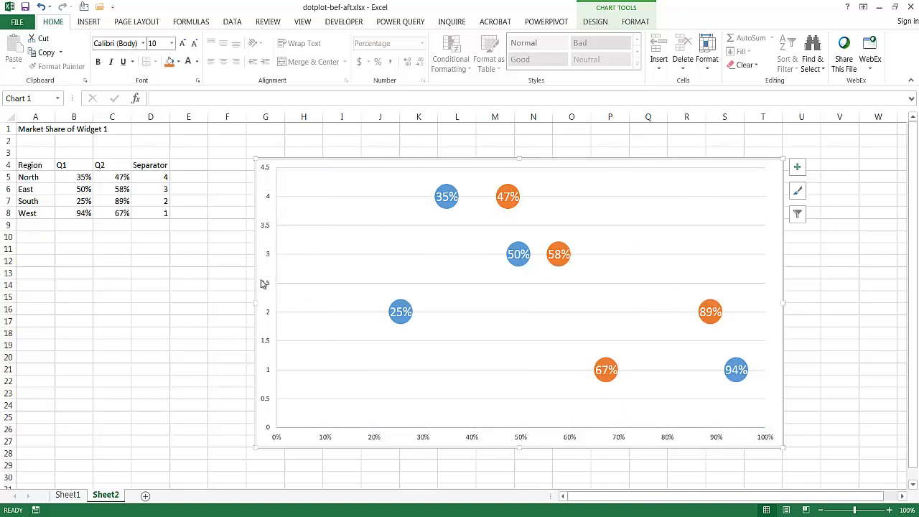
- Set the chart's vertical axis maximum bound to 4 and its major unit to 1
left_click(268, 199)
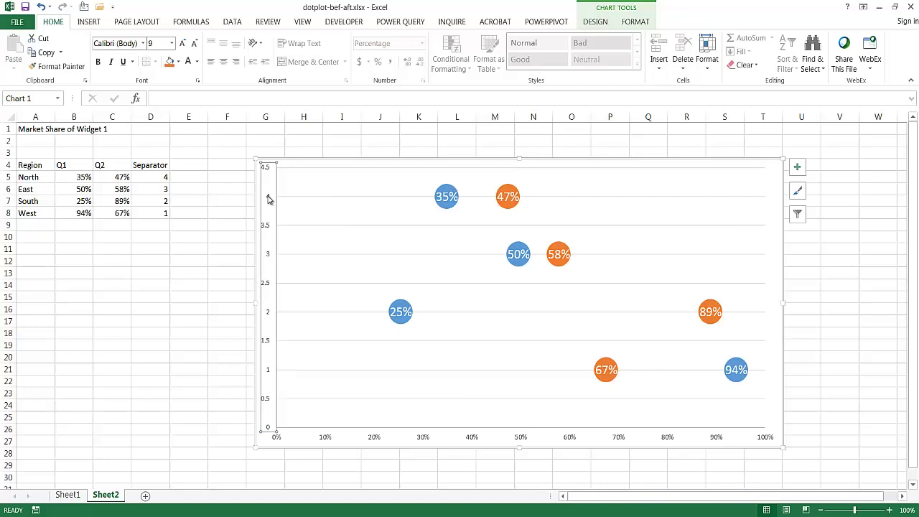
right_click(268, 199)
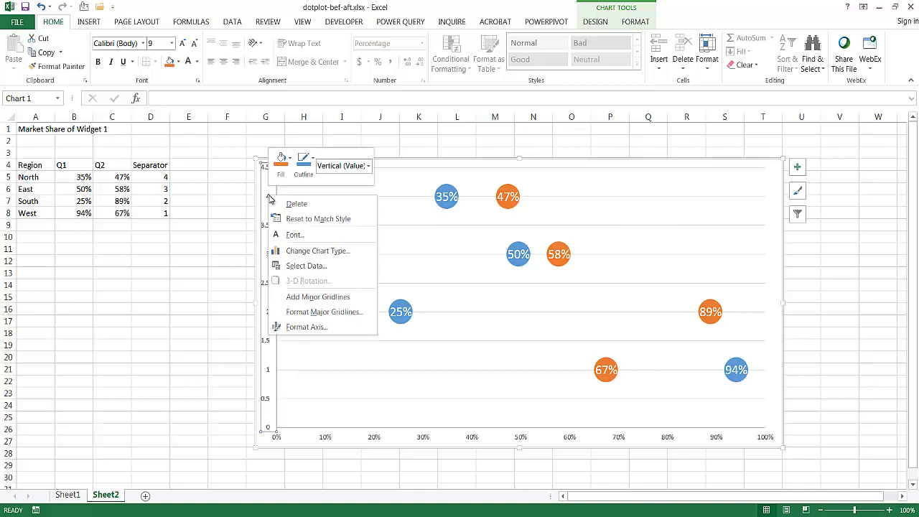
left_click(320, 328)
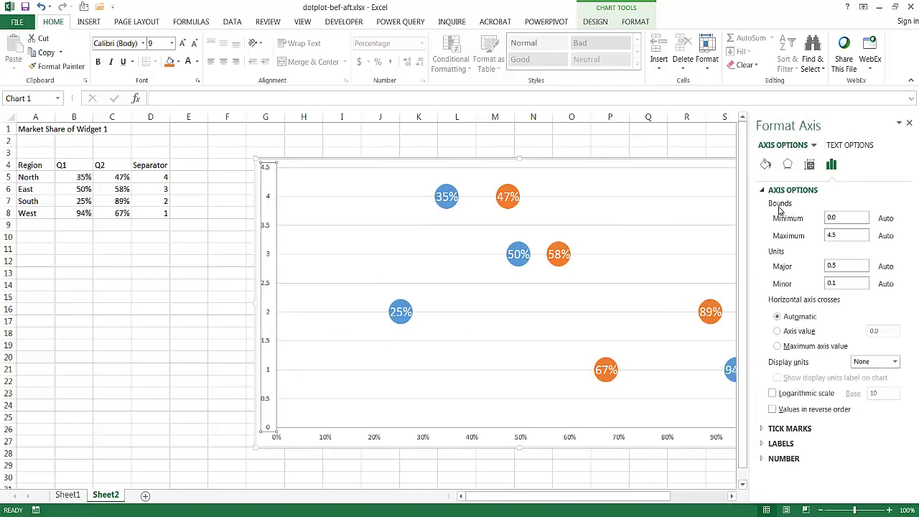
left_click_drag(839, 237, 805, 232)
type("4")
left_click(845, 267)
left_click_drag(852, 267, 809, 266)
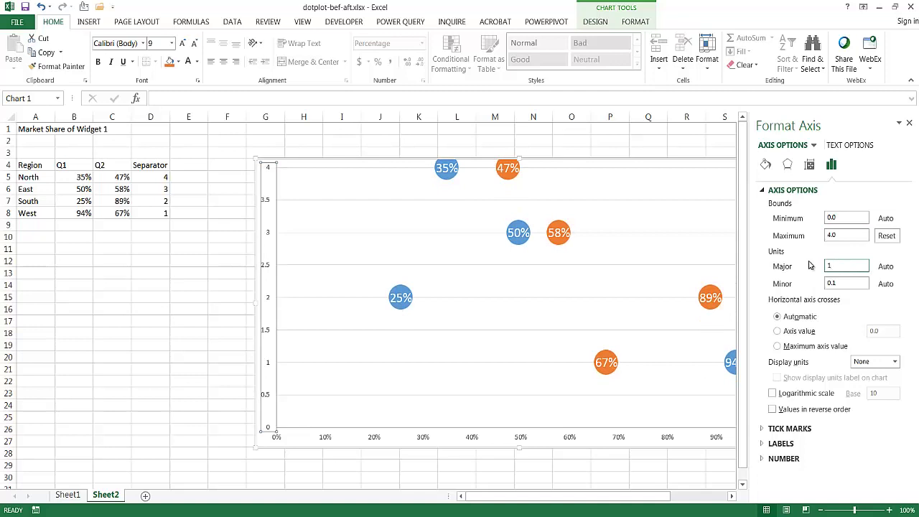
type("1")
key("Return")
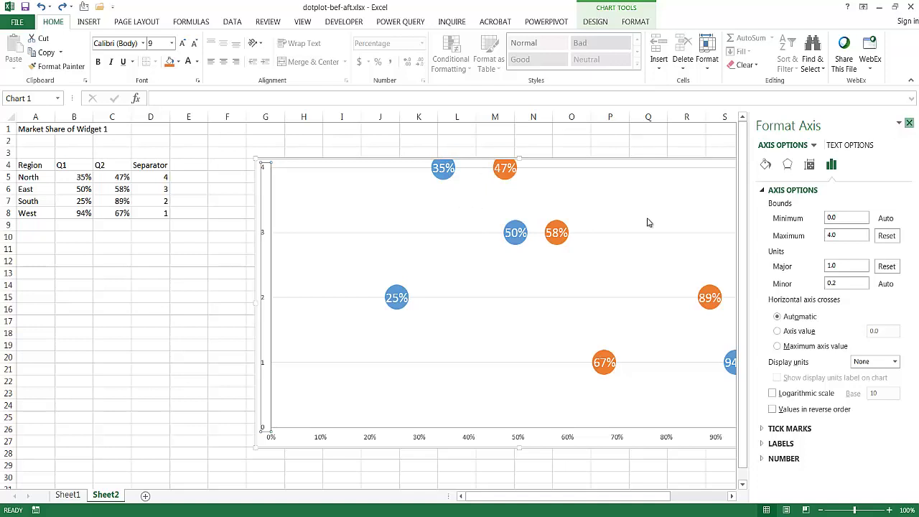
- Shrink the plot area from its top and left edges to free space inside the chart, and delete the vertical axis
left_click(572, 185)
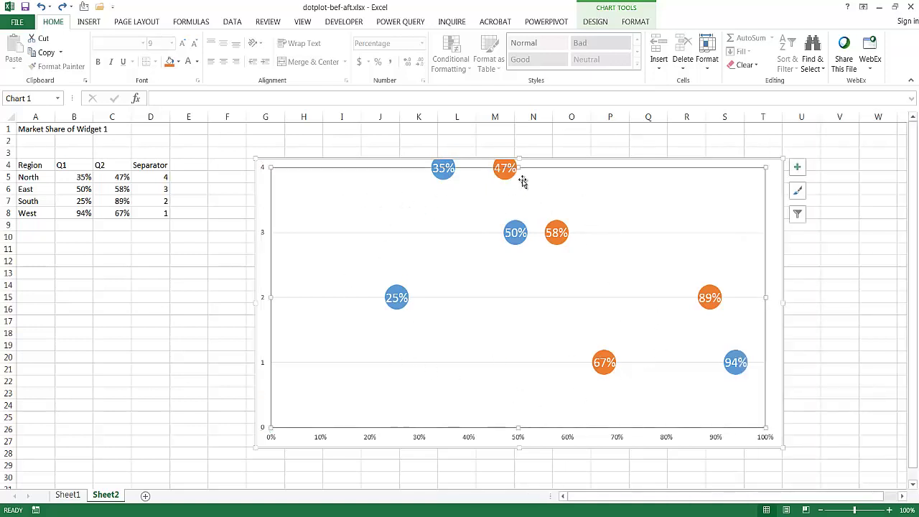
left_click_drag(517, 167, 521, 194)
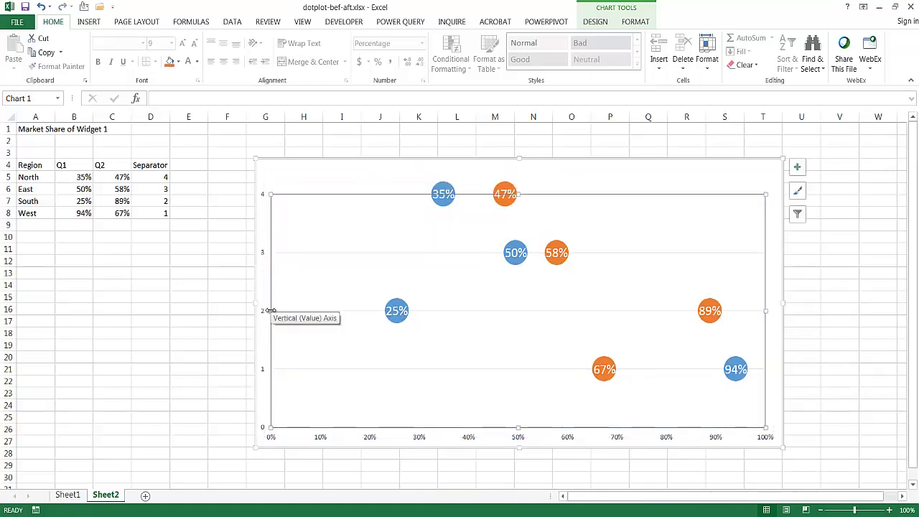
left_click_drag(280, 311, 342, 315)
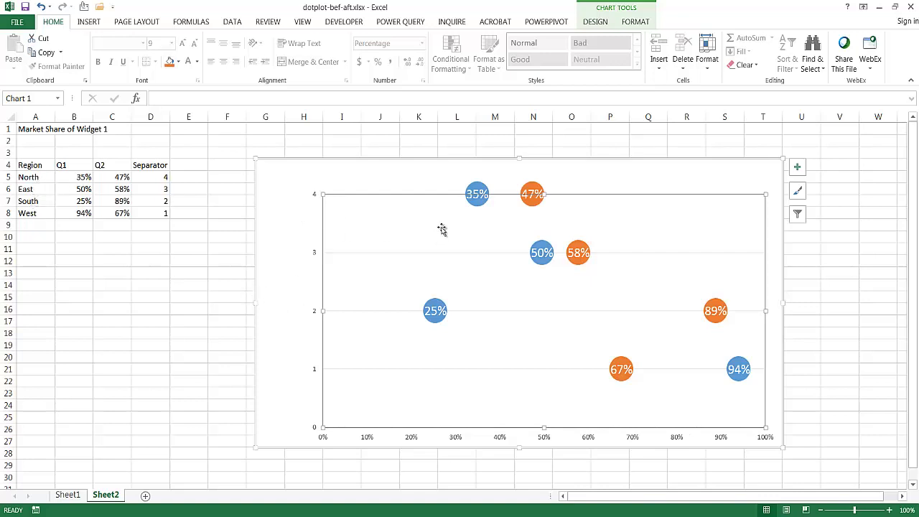
left_click_drag(544, 194, 544, 217)
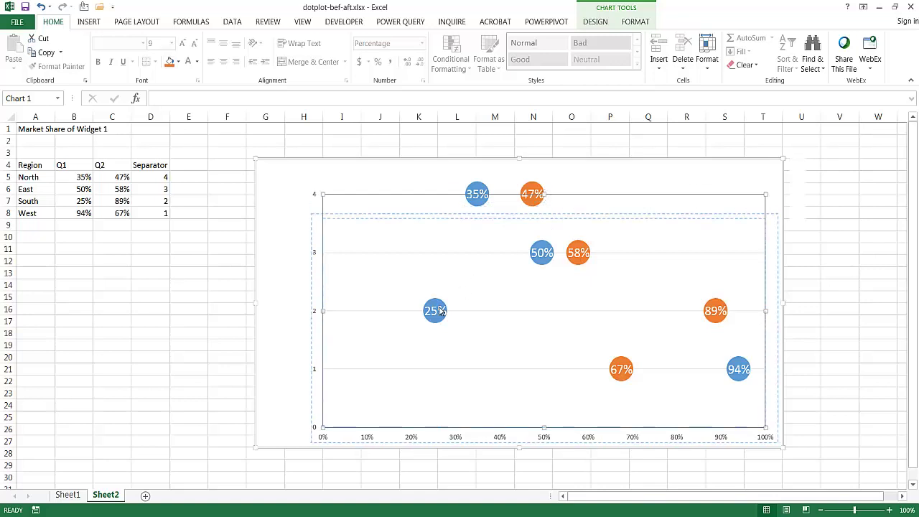
left_click_drag(324, 322, 361, 323)
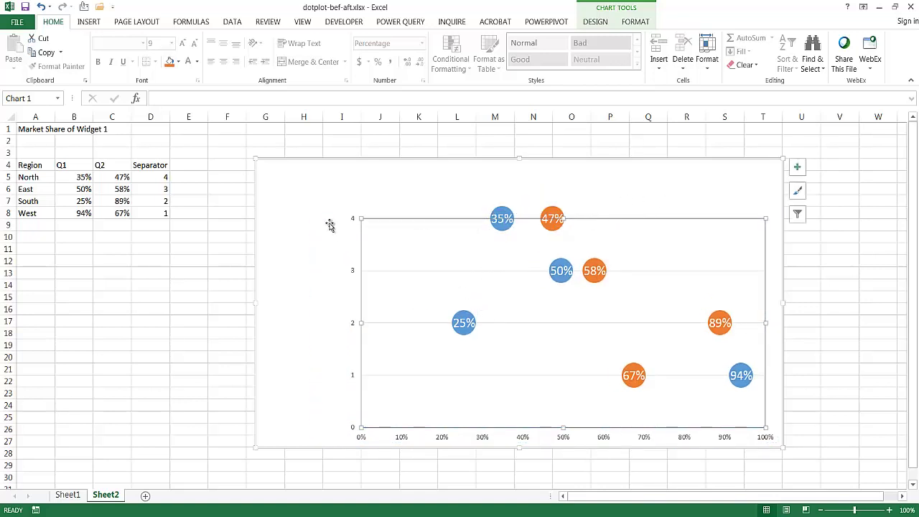
left_click(354, 273)
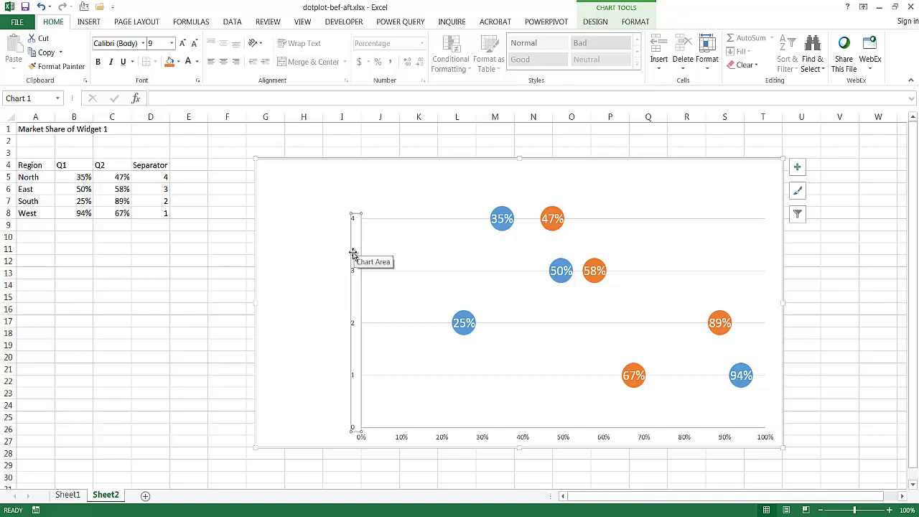
key("Delete")
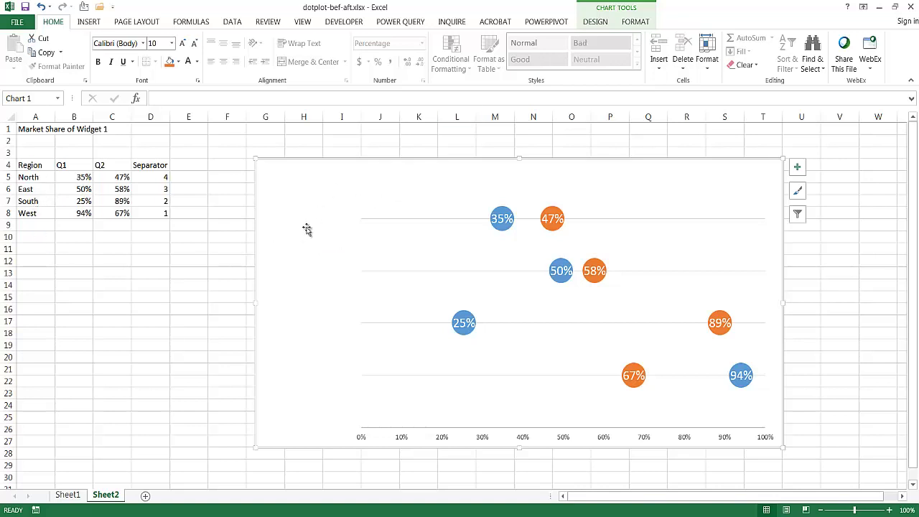
- Insert a text box beside the chart's top gridline and link it to the North cell with =Sheet2!$A$5
left_click(89, 21)
left_click(729, 59)
left_click_drag(284, 219, 343, 236)
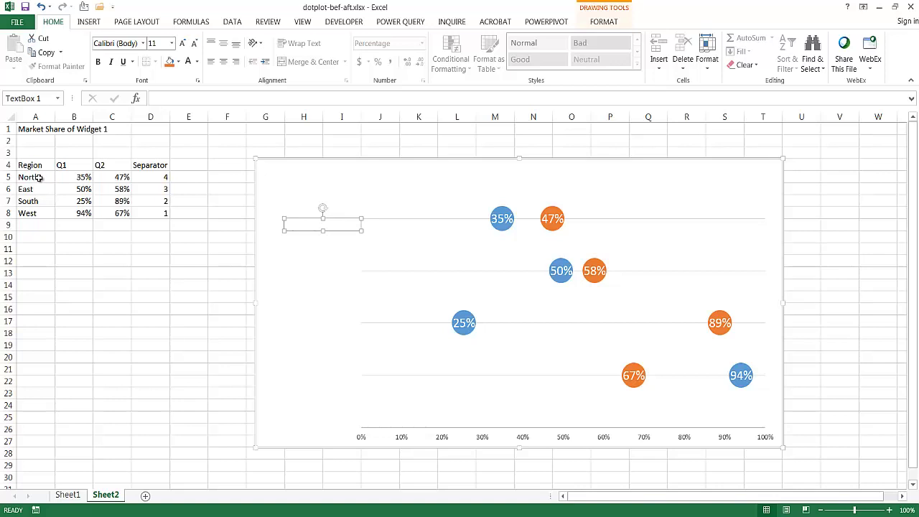
left_click(179, 99)
type("=")
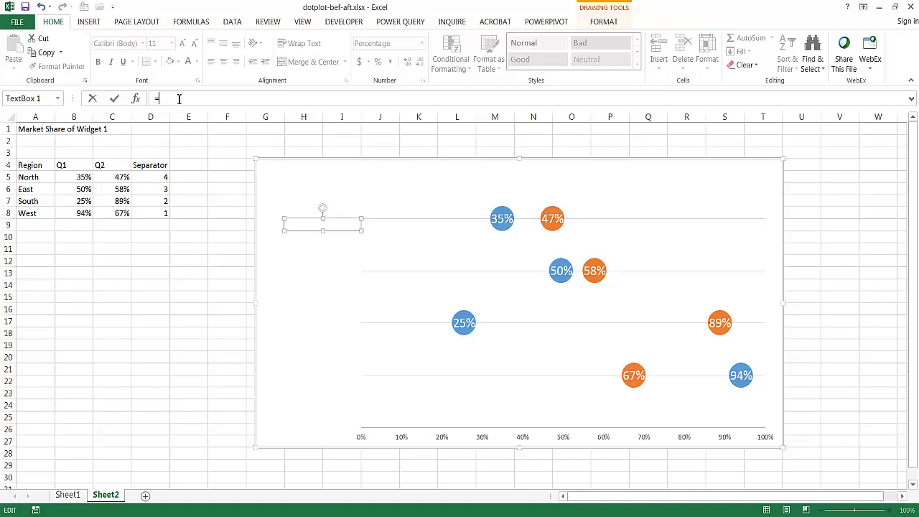
left_click(41, 177)
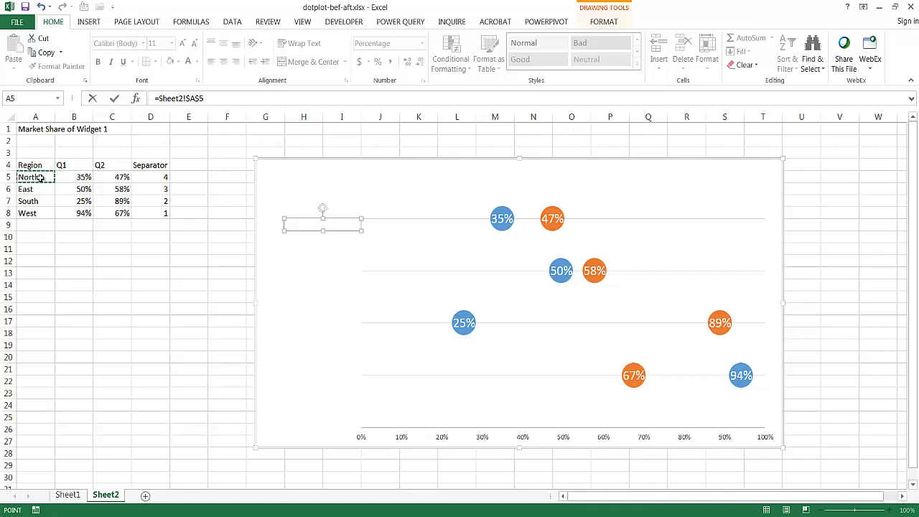
key("Return")
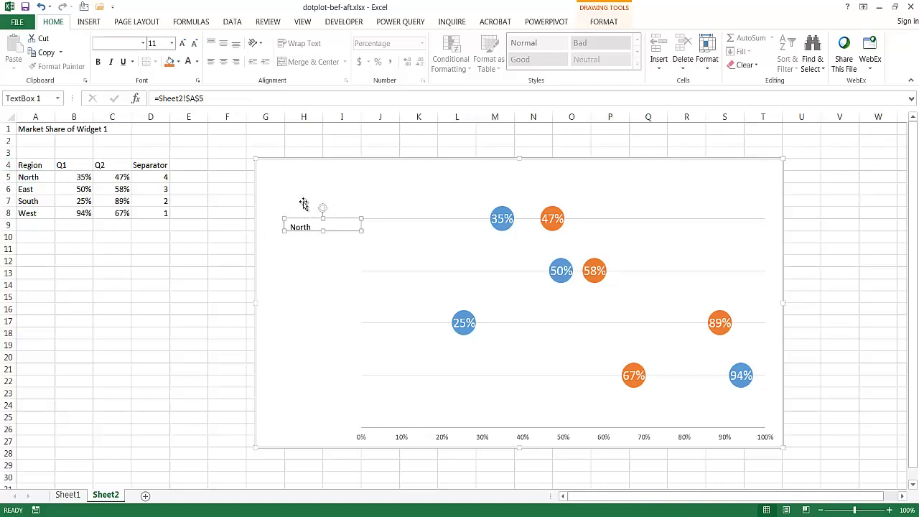
- Center the text in the North text box, make the box slightly taller and align it with the top gridline
left_click(227, 64)
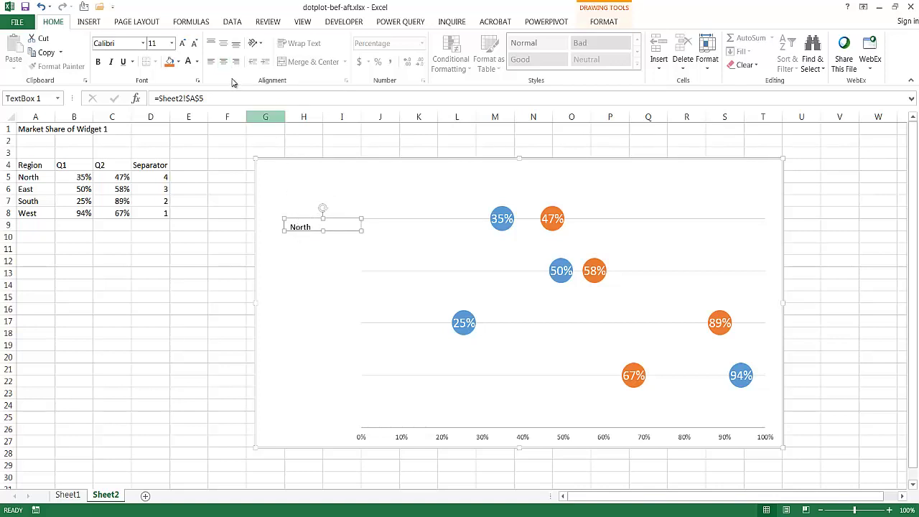
left_click(224, 62)
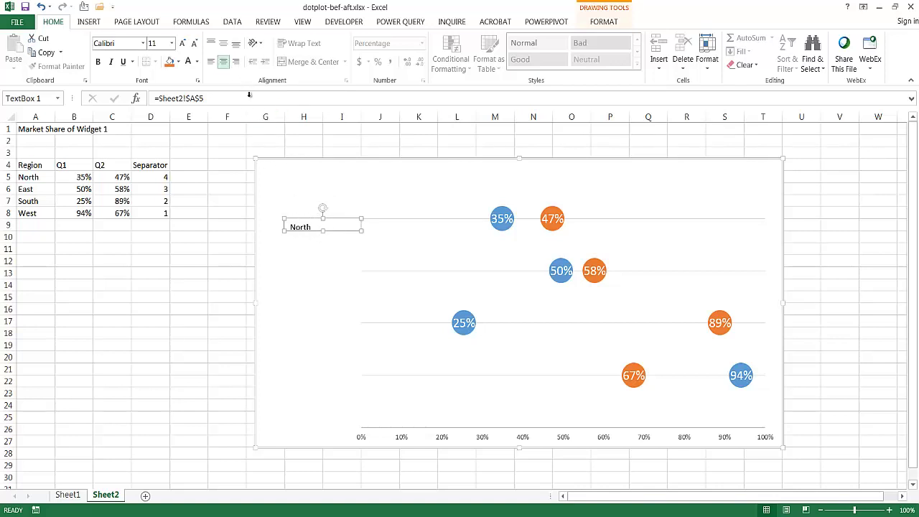
left_click(323, 236)
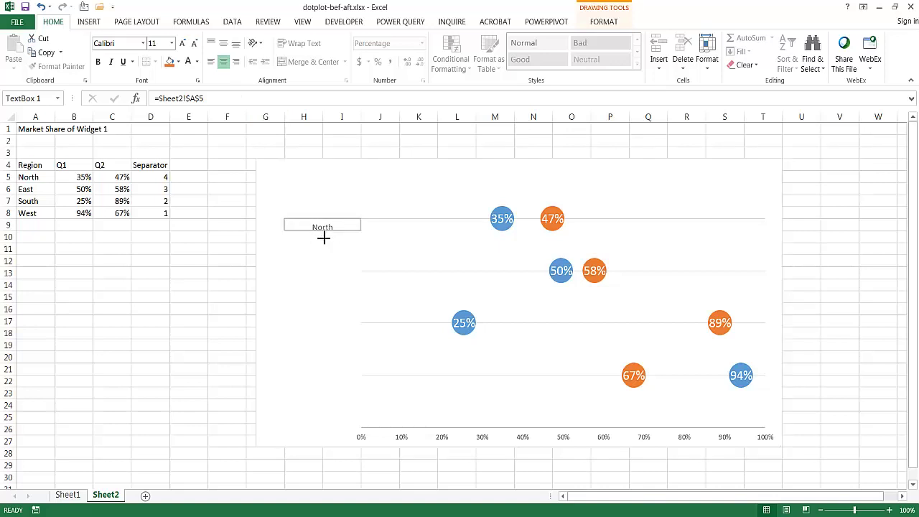
left_click(359, 227)
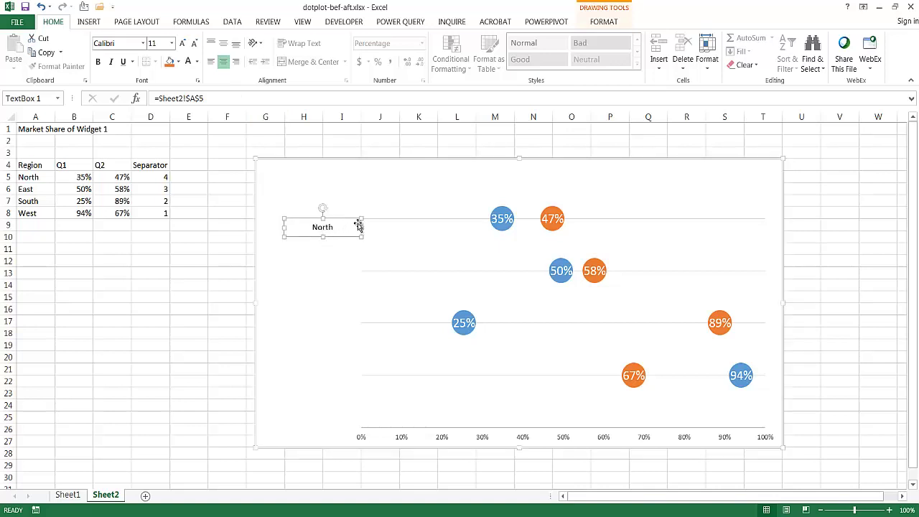
left_click_drag(337, 218, 338, 216)
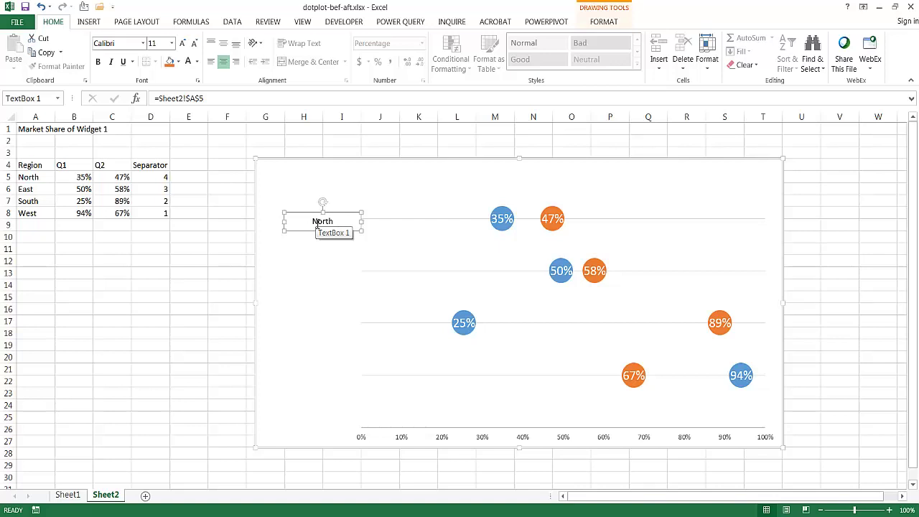
- Duplicate the North text box, place the copy beside the second gridline and link it to the East cell A6
key("ctrl+d")
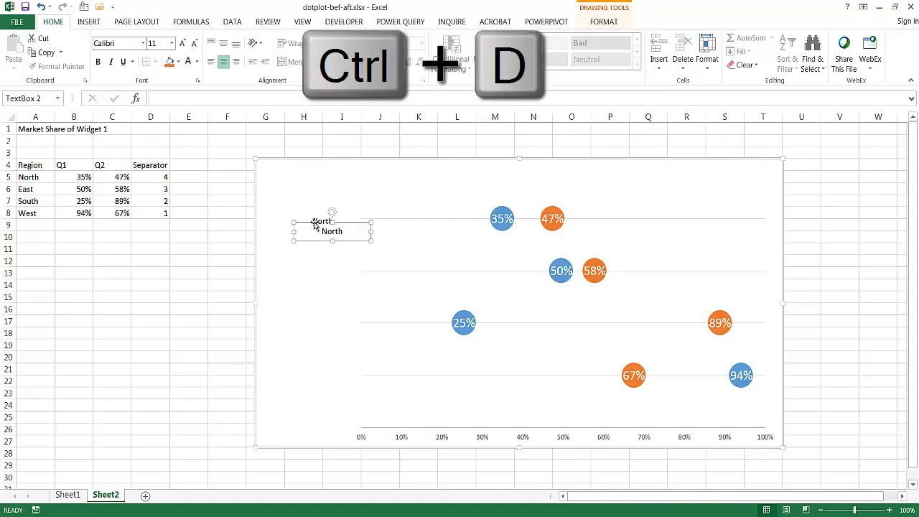
left_click_drag(309, 226, 300, 262)
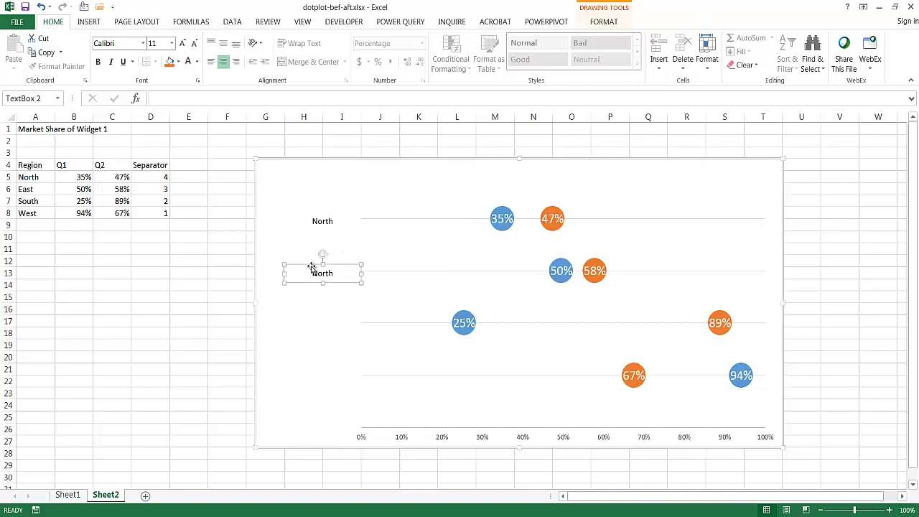
left_click(229, 98)
type("=")
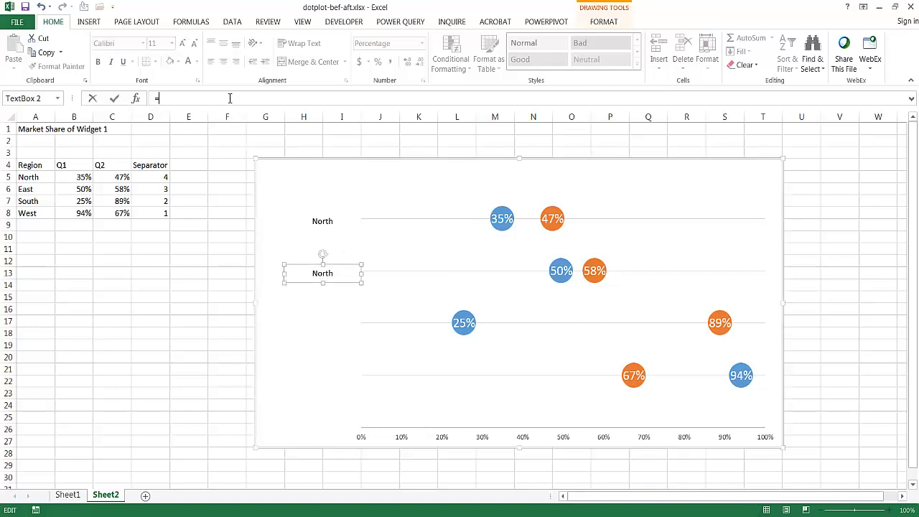
left_click(33, 189)
key("Return")
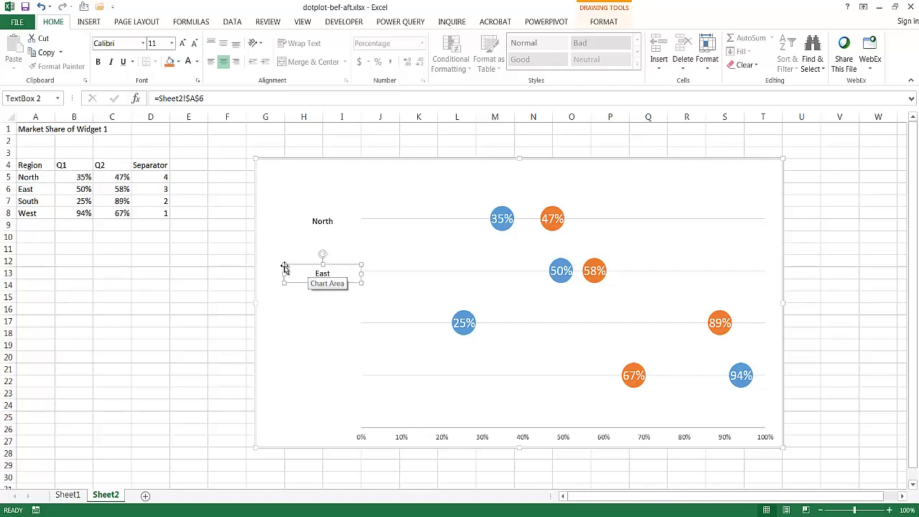
- Duplicate the East text box beside the third gridline and link the copy to the South cell A7
key("ctrl+d")
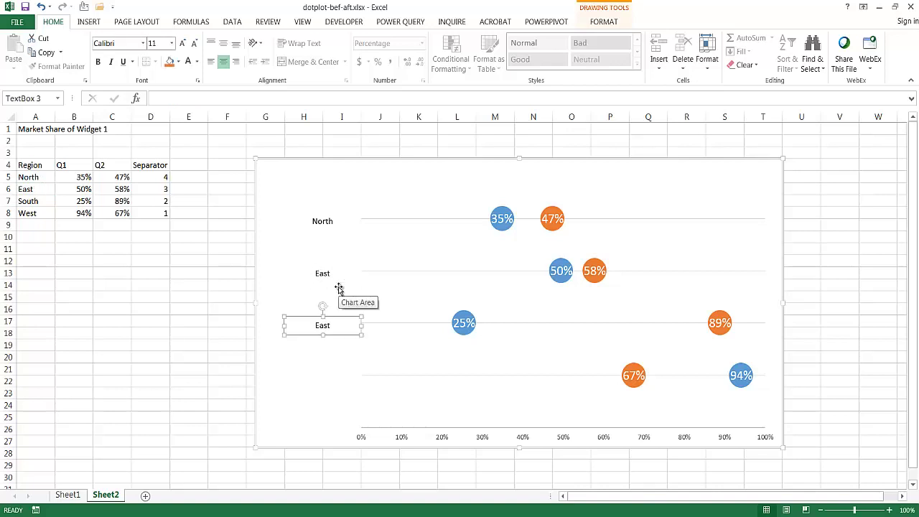
left_click(195, 97)
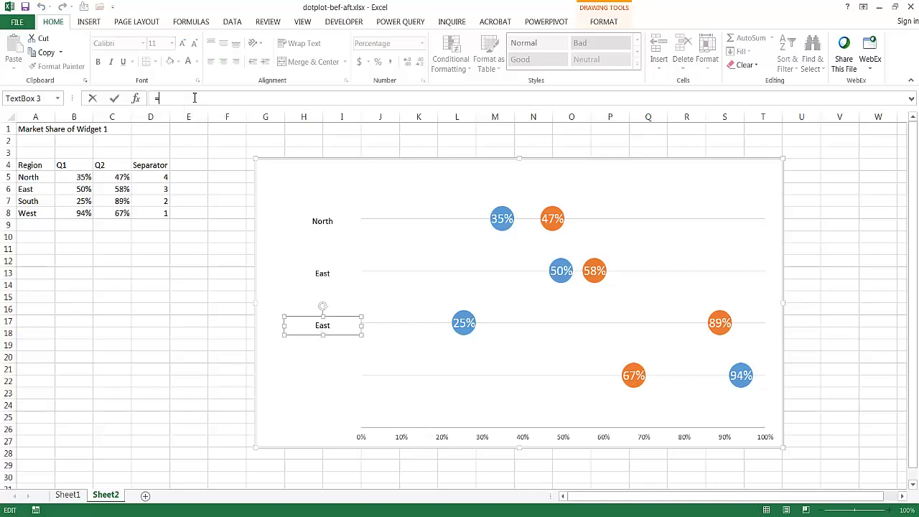
left_click(44, 200)
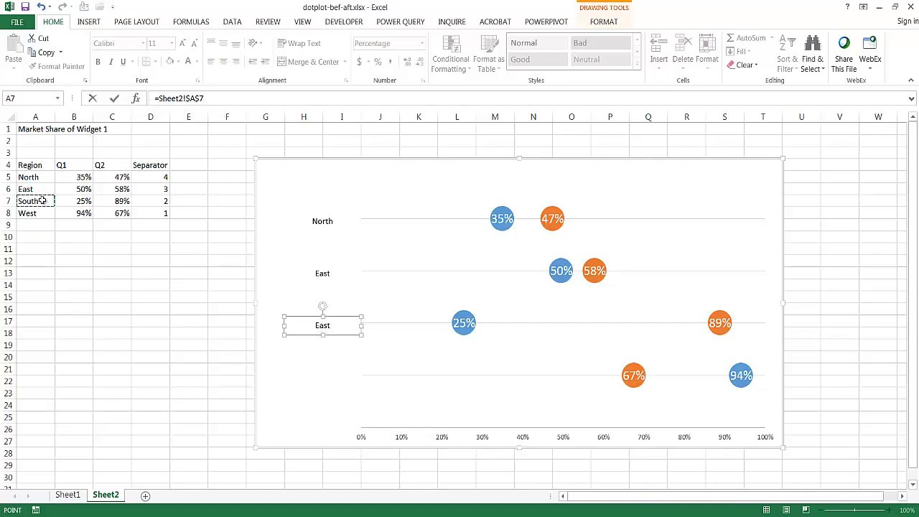
key("Return")
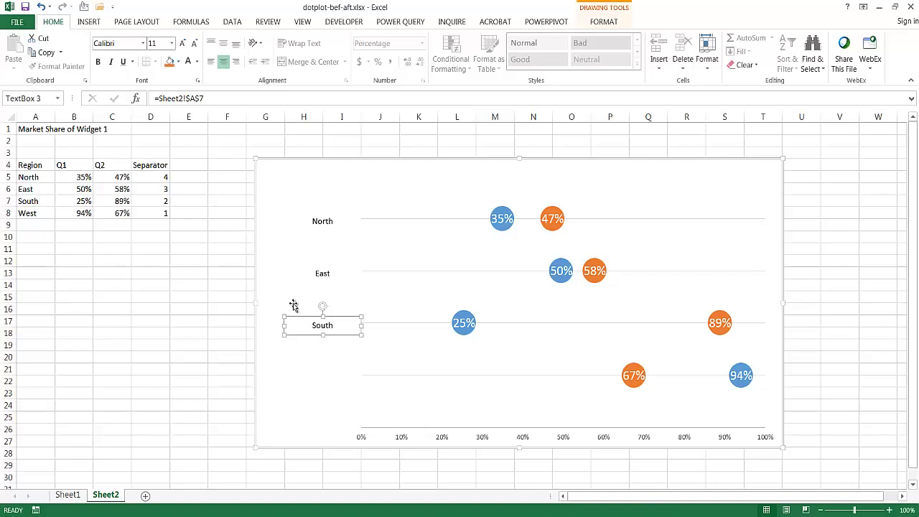
- Duplicate the South text box beside the fourth gridline, link the copy to the West cell A8 and deselect it
left_click_drag(345, 314, 329, 362)
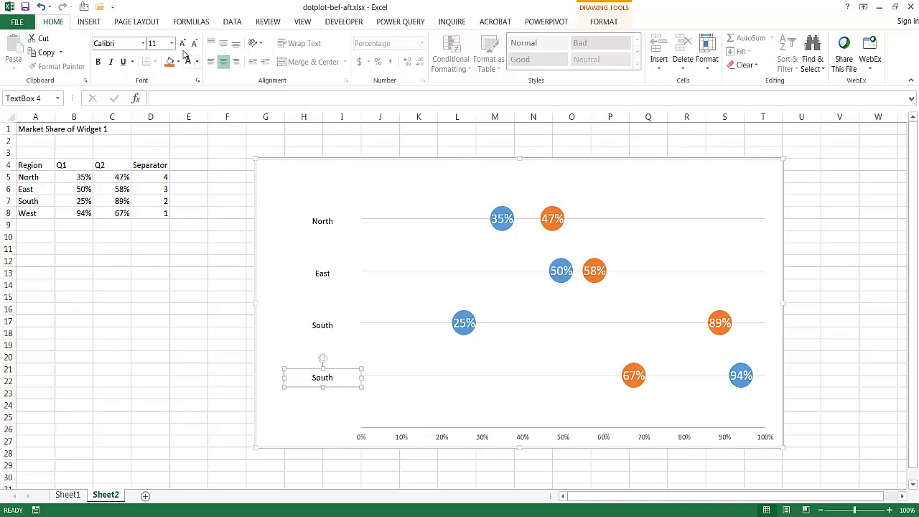
left_click(194, 97)
type("=")
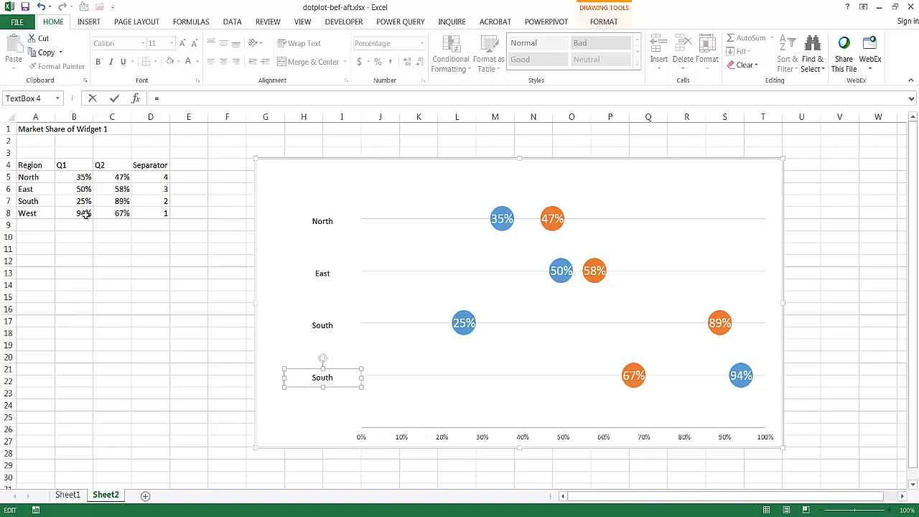
left_click(34, 213)
key("Return")
left_click(180, 356)
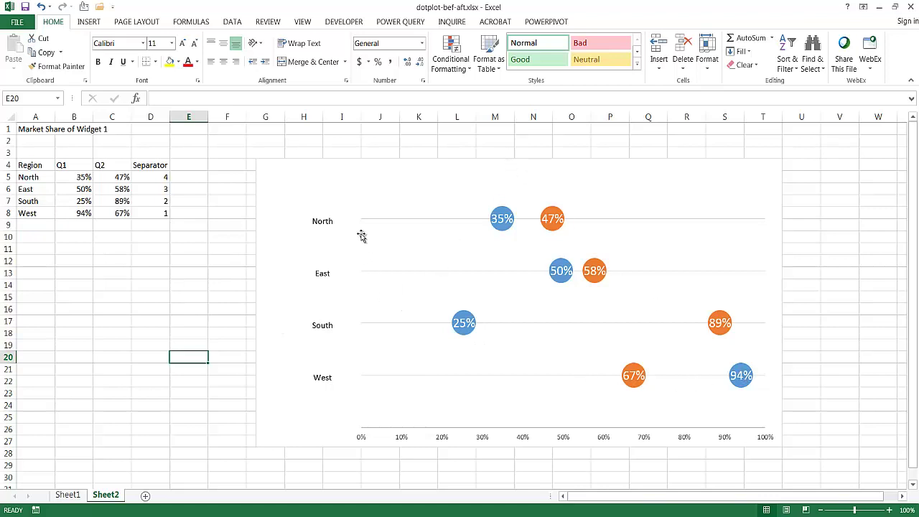
- Add a chart title to the dot plot
left_click(600, 161)
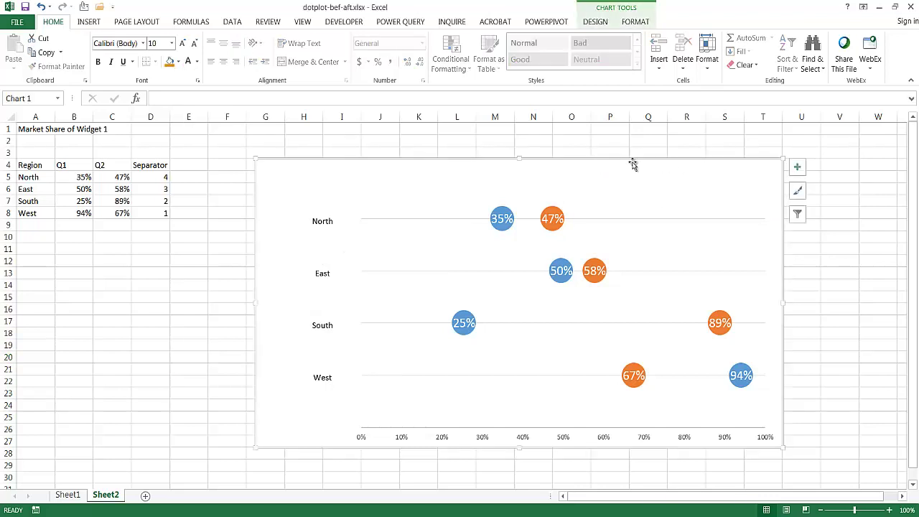
left_click(603, 26)
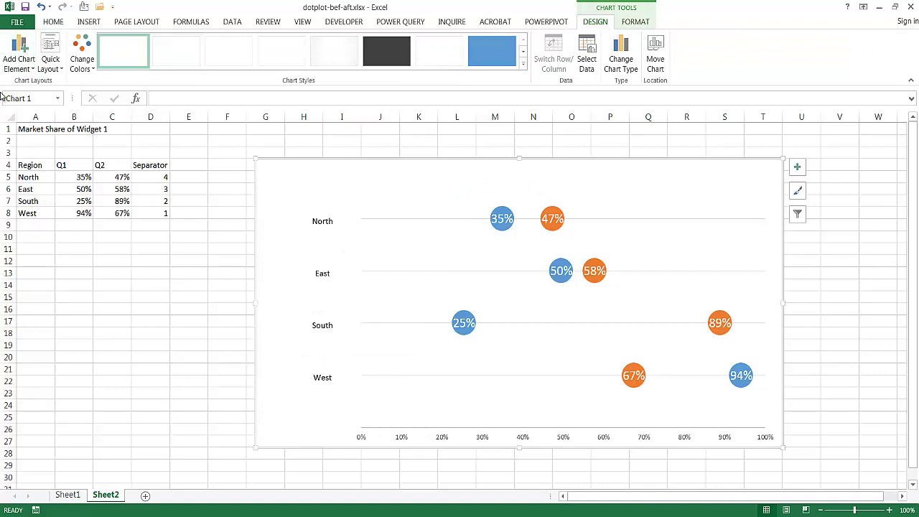
left_click(19, 63)
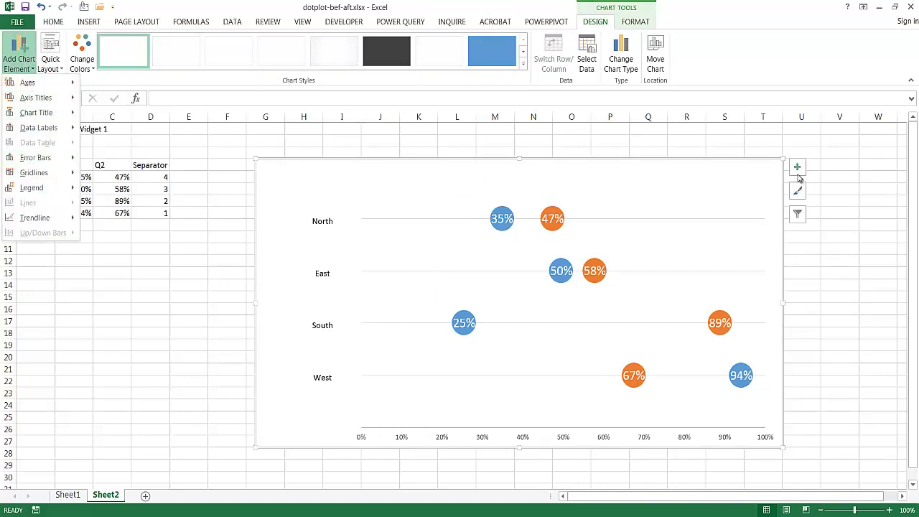
left_click(759, 162)
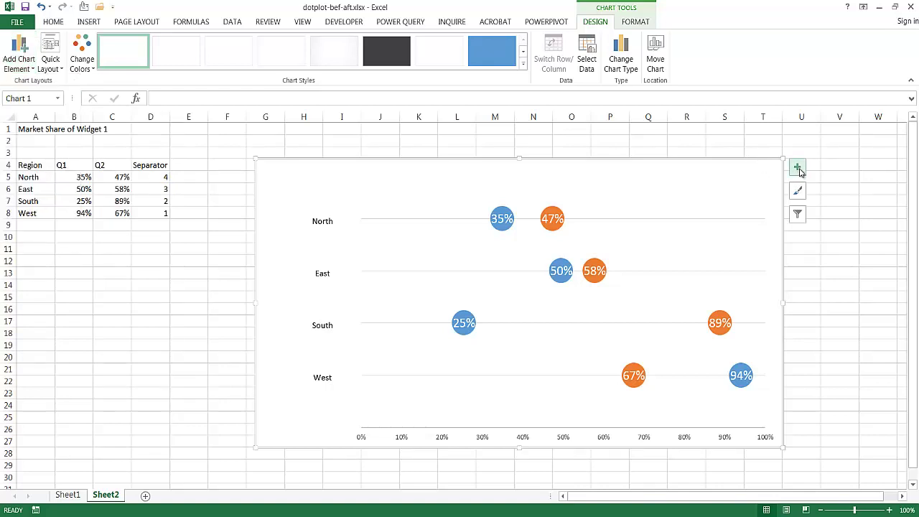
left_click(799, 168)
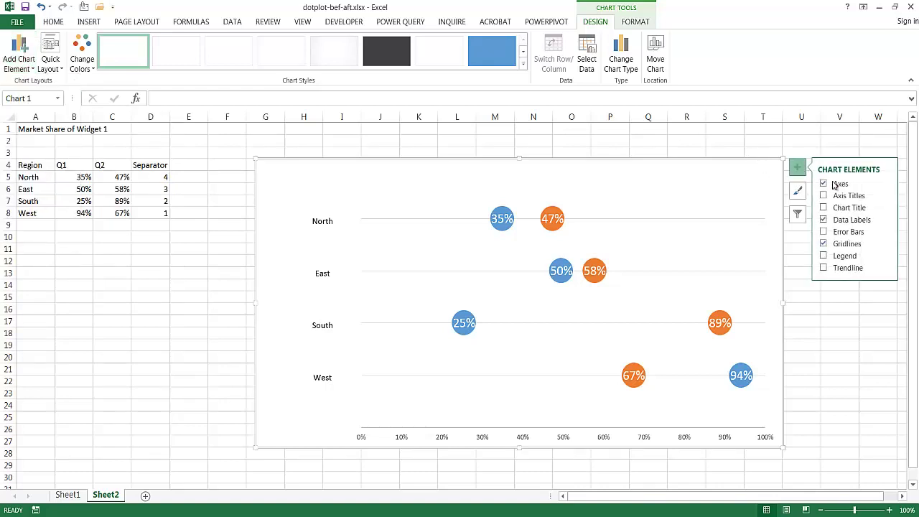
left_click(824, 208)
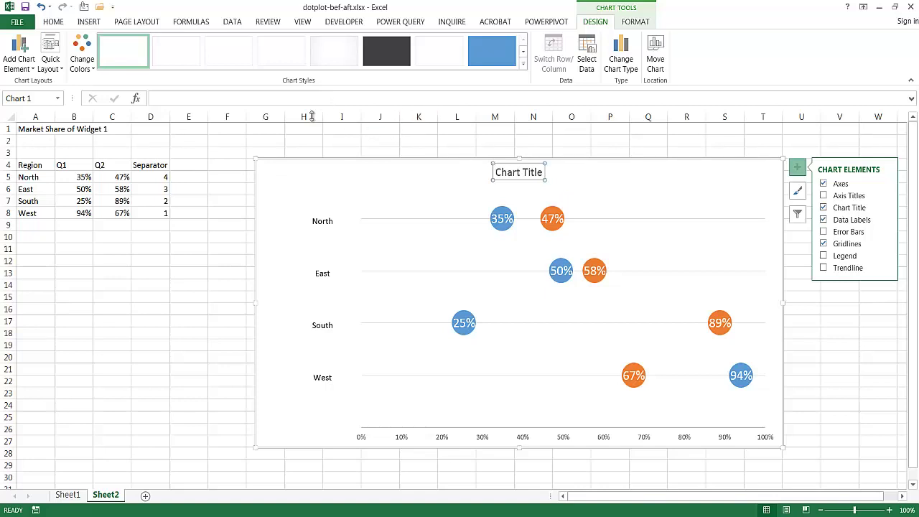
- Link the chart title to cell A1 on Sheet2
left_click(291, 100)
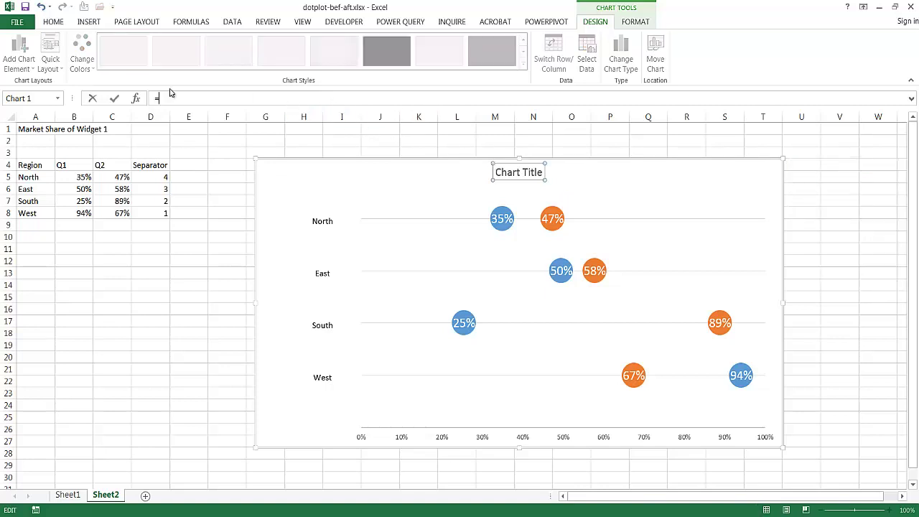
left_click(29, 130)
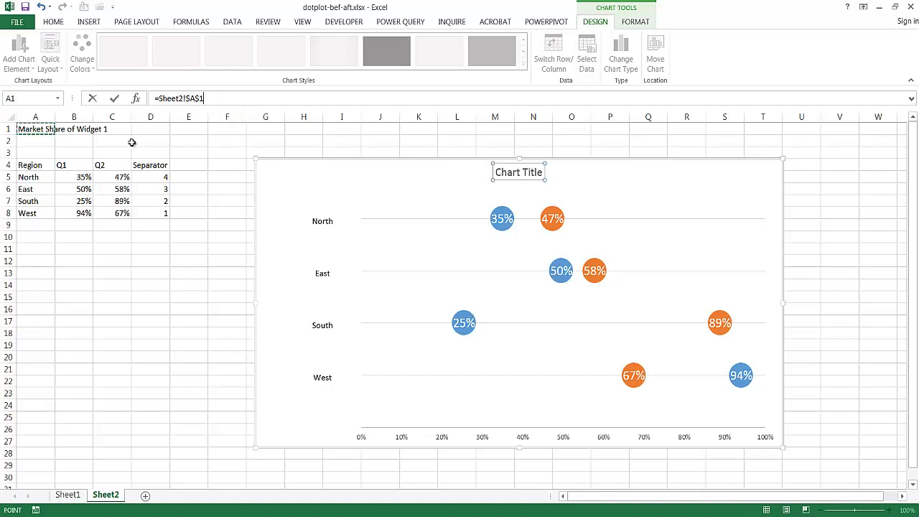
key("Return")
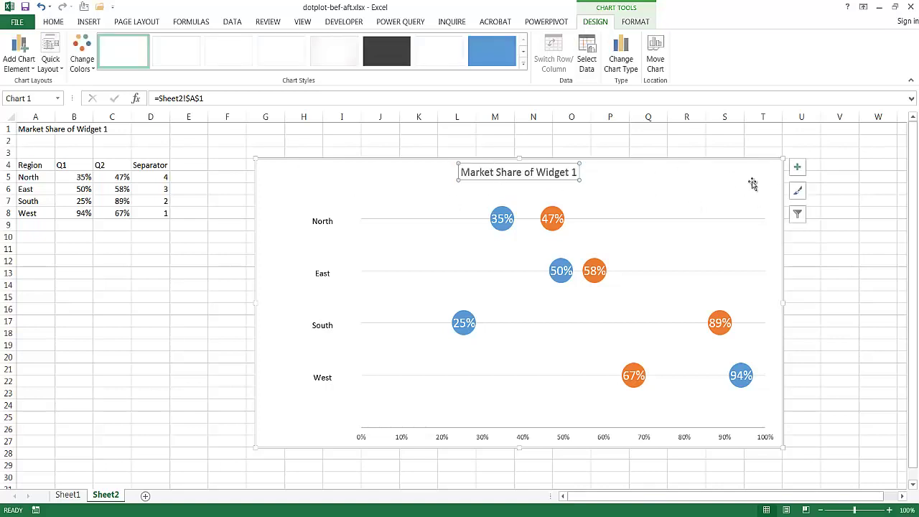
- Add a legend for Q1 and Q2 and position it at the top of the chart
left_click(797, 167)
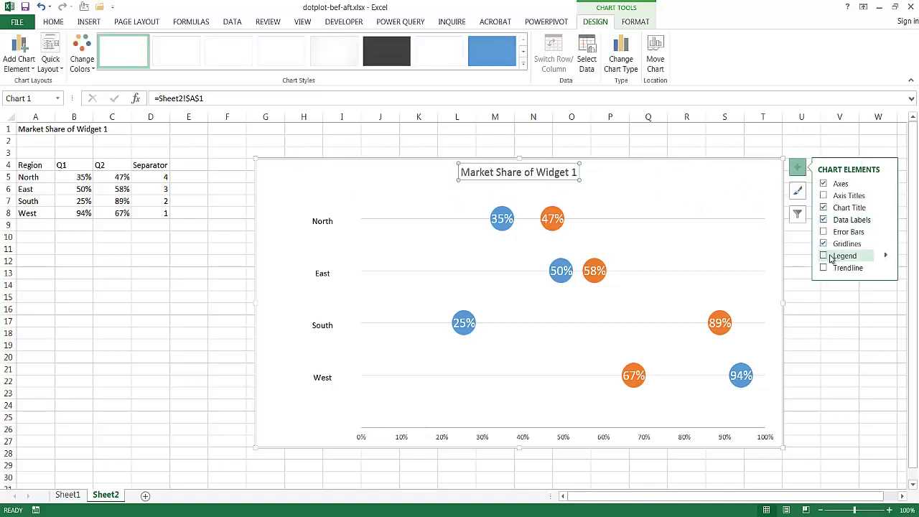
left_click(823, 257)
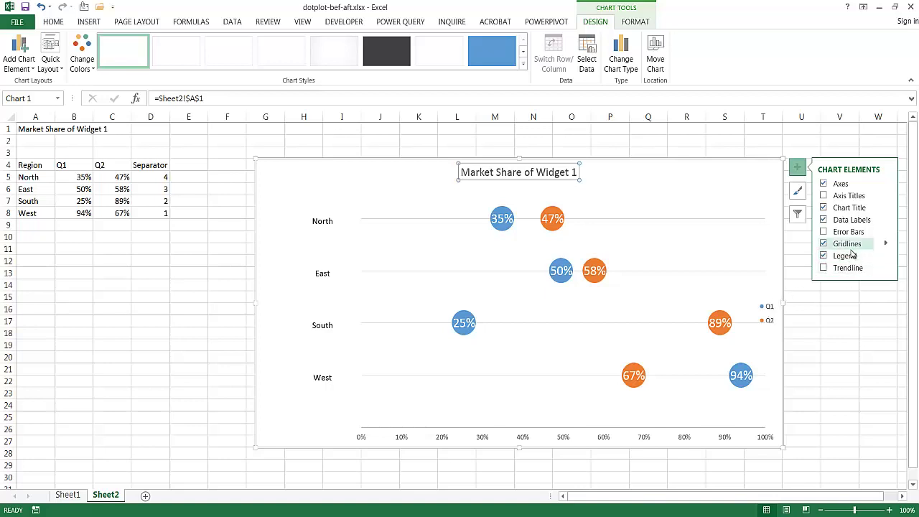
left_click(887, 256)
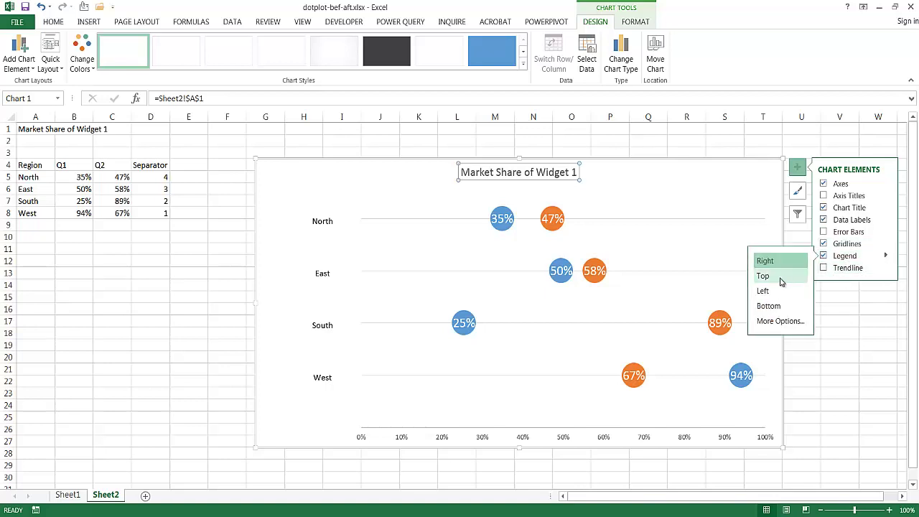
left_click(763, 277)
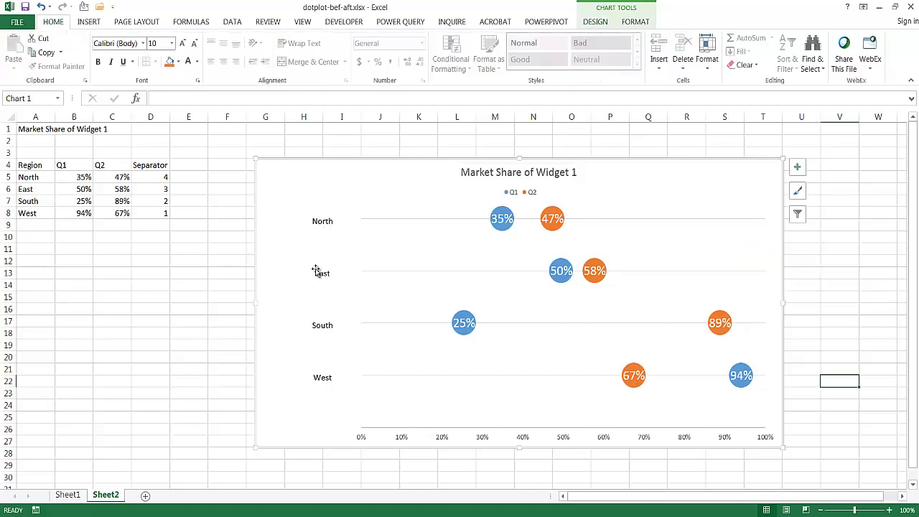
- Distribute the North, East, South and West text boxes vertically, align them left and deselect them
left_click(316, 224)
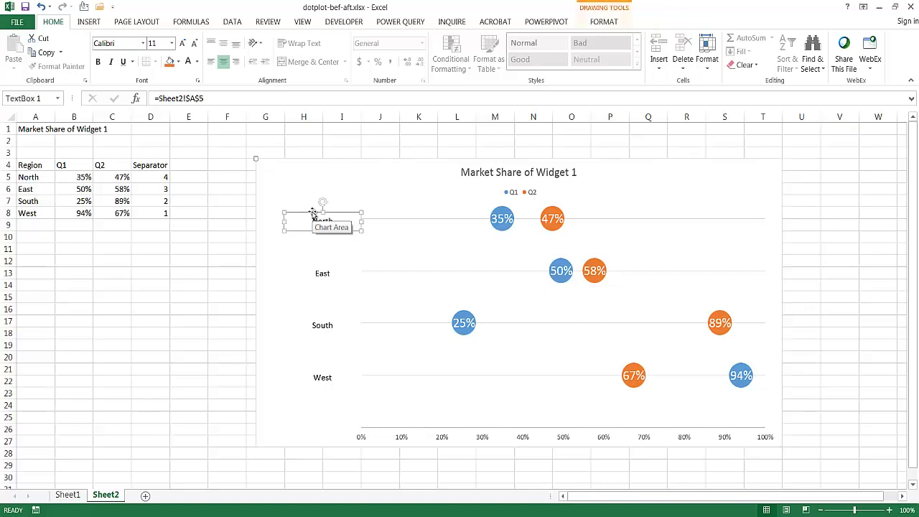
left_click(324, 274, "ctrl")
left_click(320, 325, "ctrl")
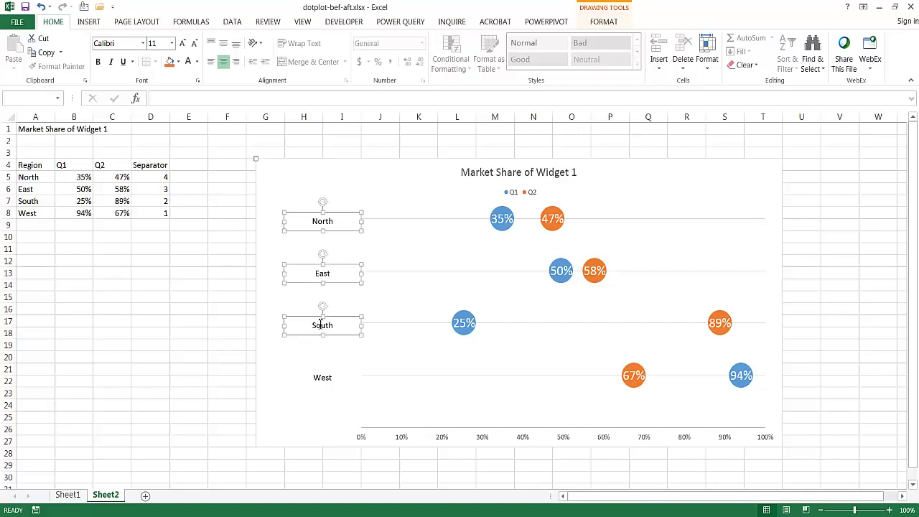
left_click(322, 376, "ctrl")
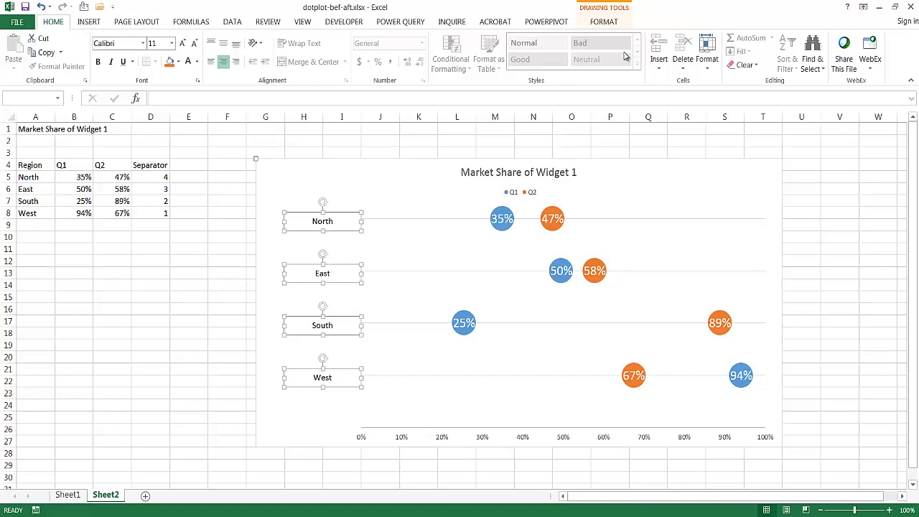
left_click(604, 22)
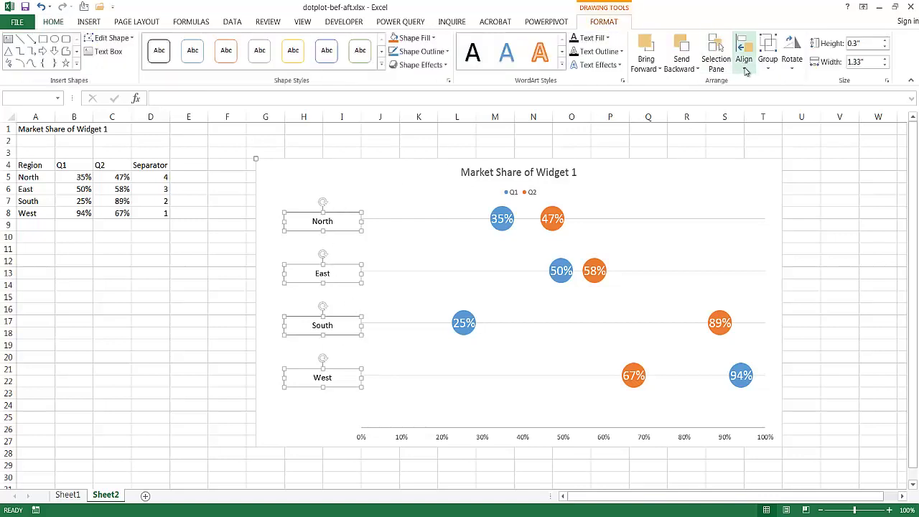
left_click(746, 68)
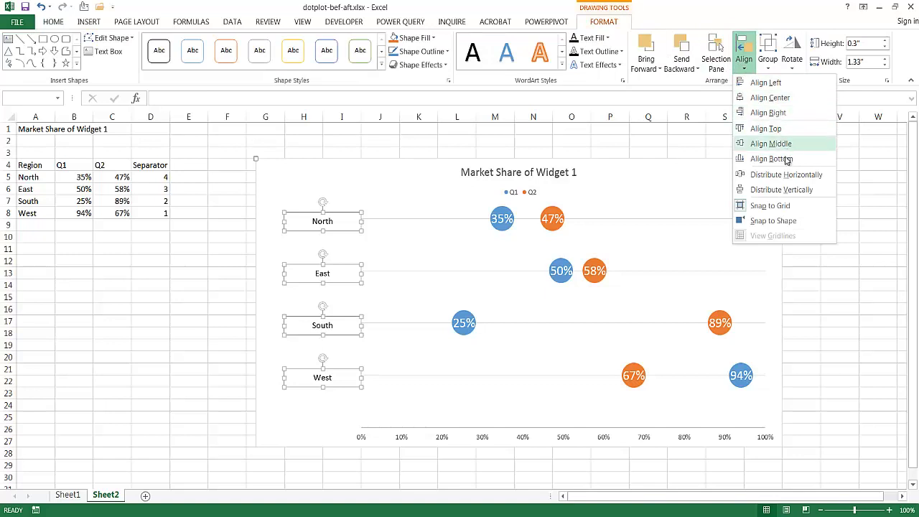
left_click(768, 192)
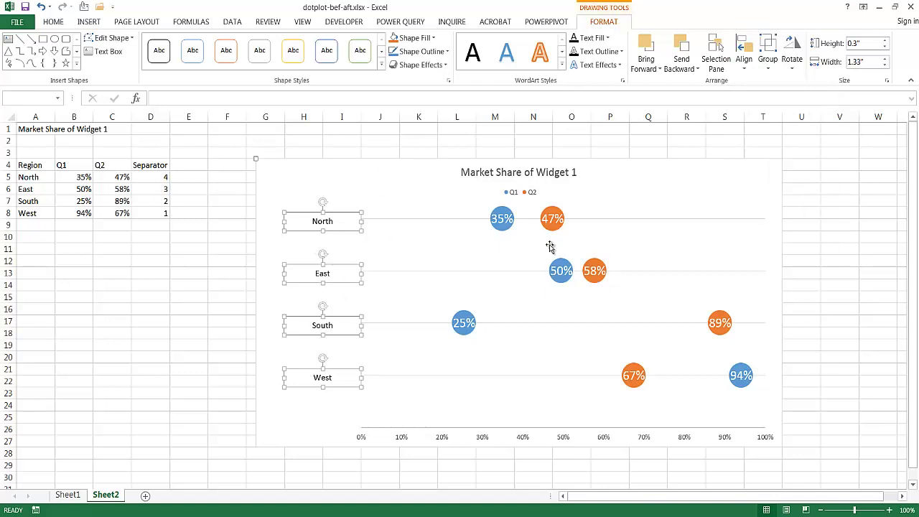
left_click(745, 68)
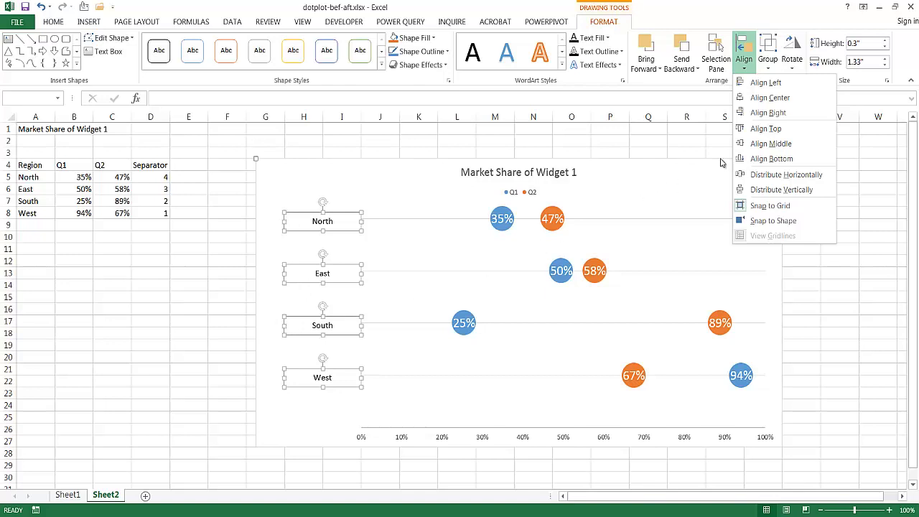
left_click(768, 84)
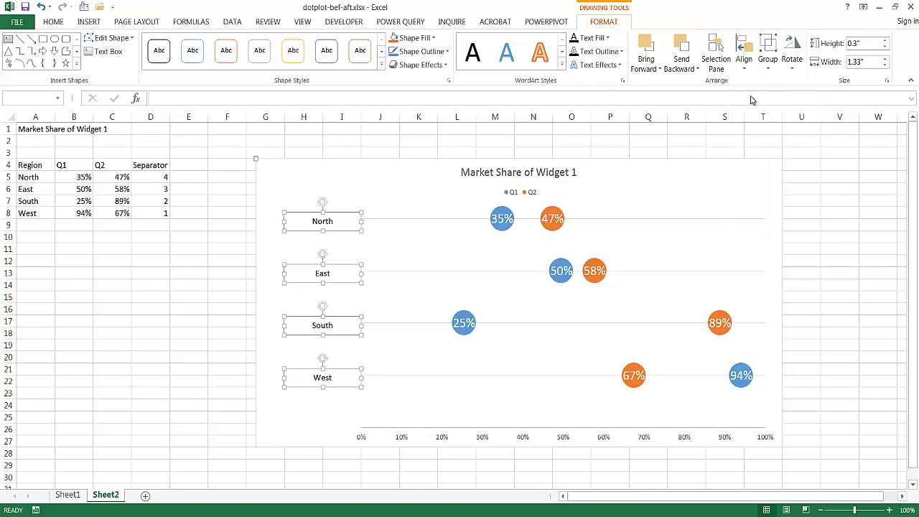
left_click(243, 337)
- Move the South text box slightly up and to the right, out of line with the other region labels
left_click(309, 326)
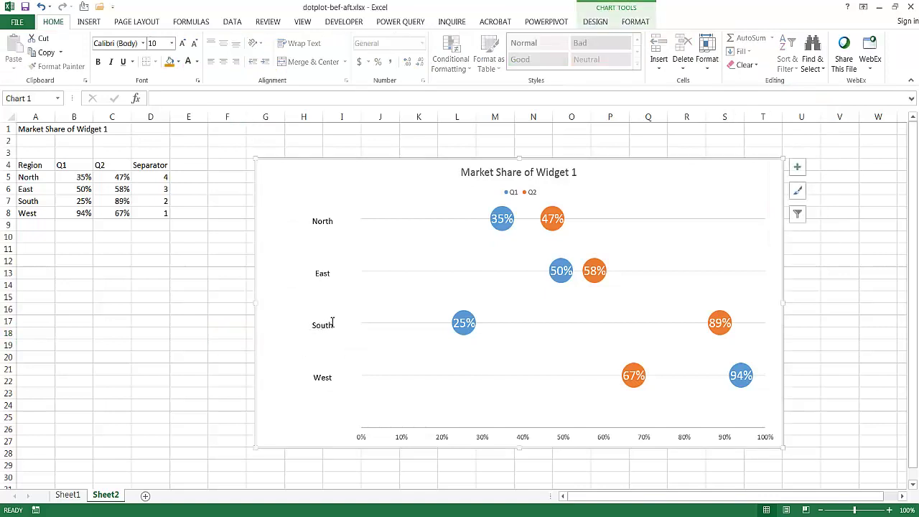
left_click(335, 326)
left_click_drag(336, 327, 353, 300)
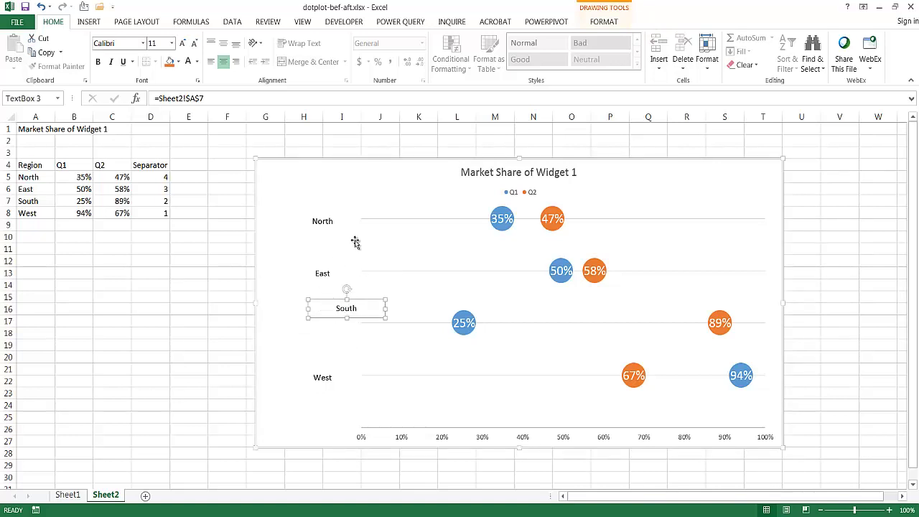
- Realign the four region text boxes by distributing them vertically and aligning them left, and deselect them
left_click(327, 217)
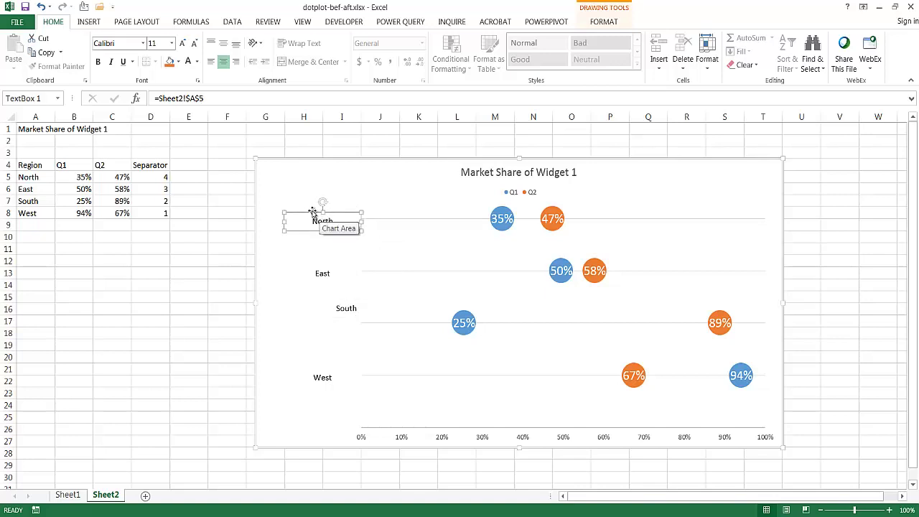
left_click(321, 267)
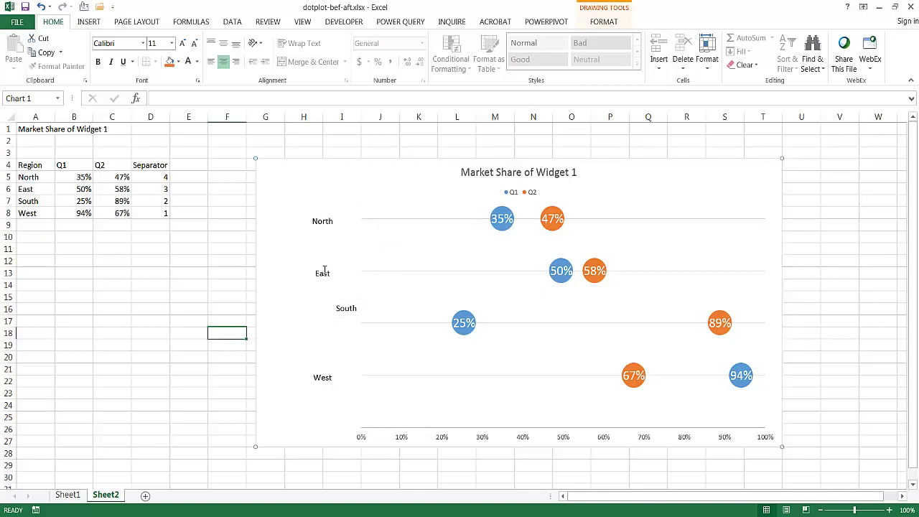
left_click(322, 224)
left_click(321, 272, "shift")
left_click(344, 309, "shift")
left_click(323, 376, "shift")
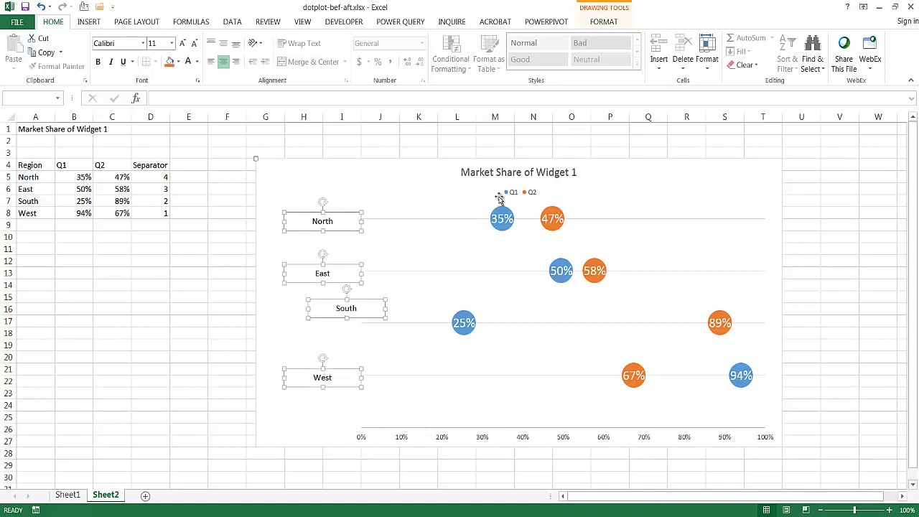
left_click(604, 21)
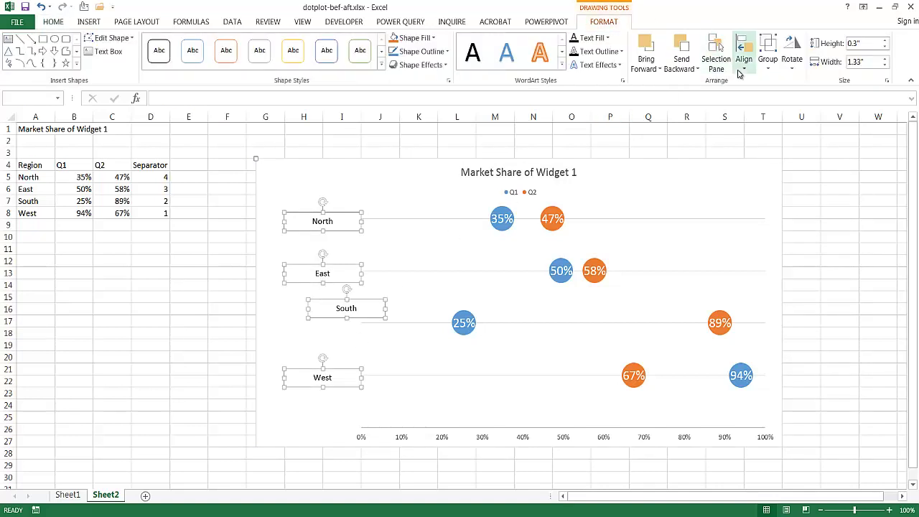
left_click(743, 68)
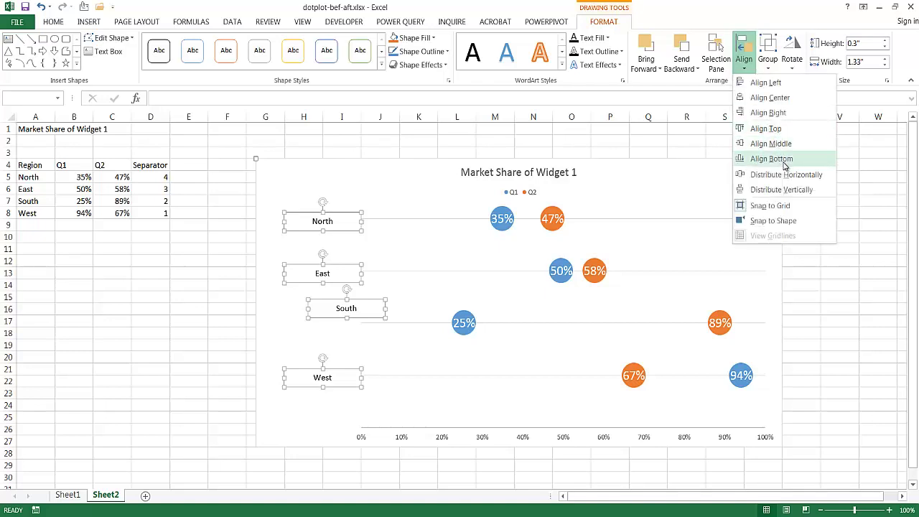
left_click(788, 191)
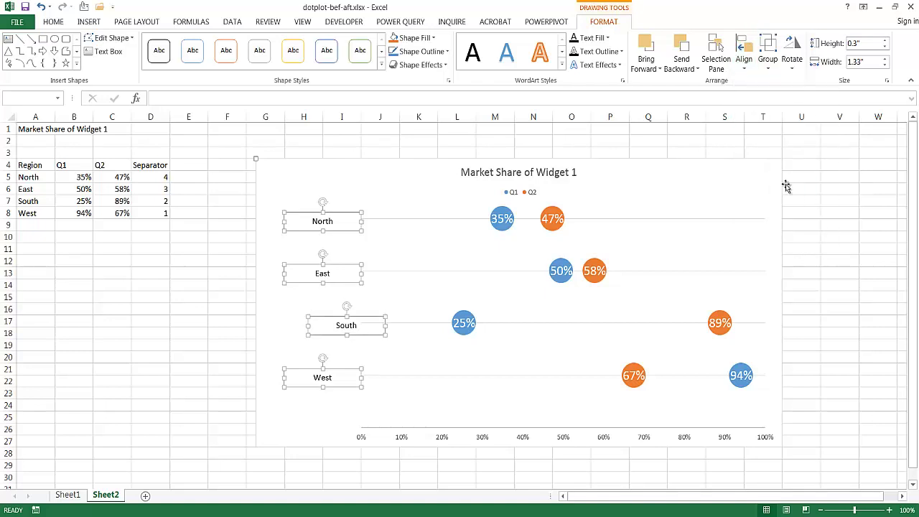
left_click(747, 70)
left_click(766, 83)
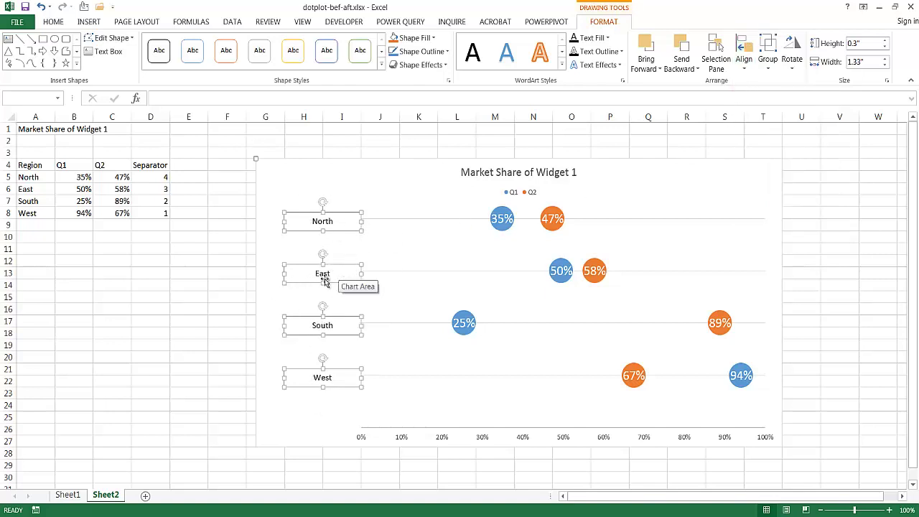
left_click(204, 323)
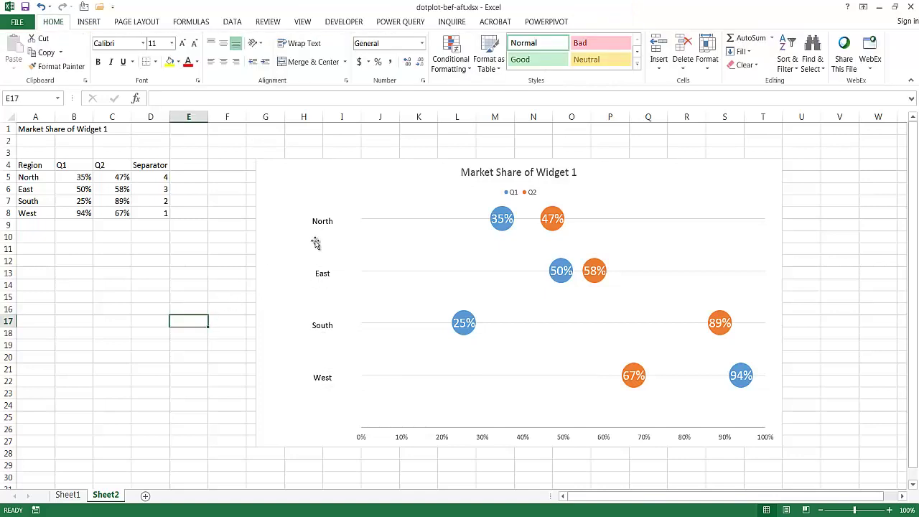